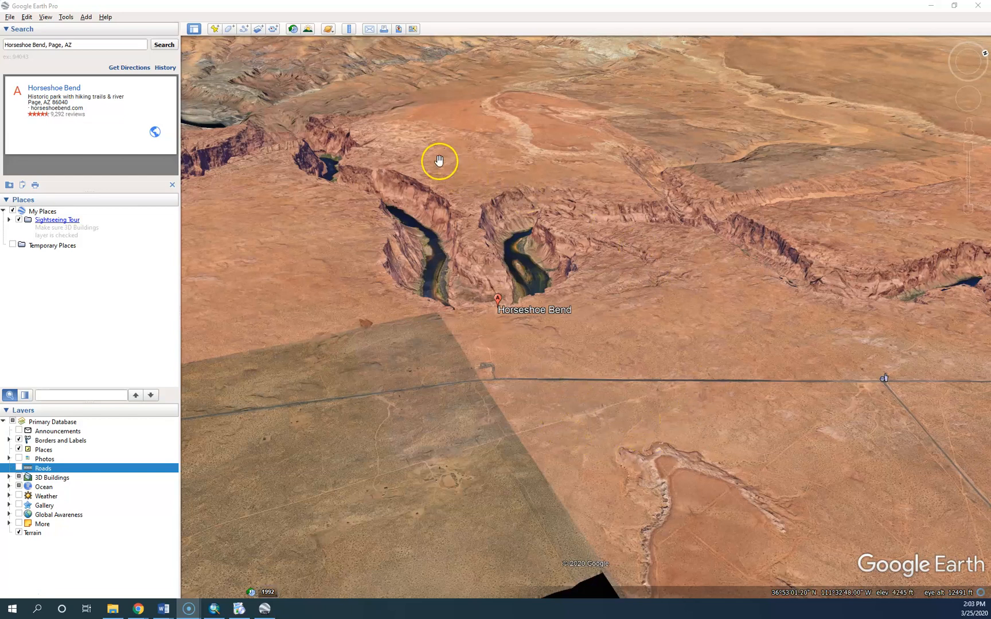
Step: Set the latitude/longitude display to Decimal Degrees in the program options
{"action": "middle_click_drag", "start_coordinate": [509, 380], "coordinate": [497, 305]}
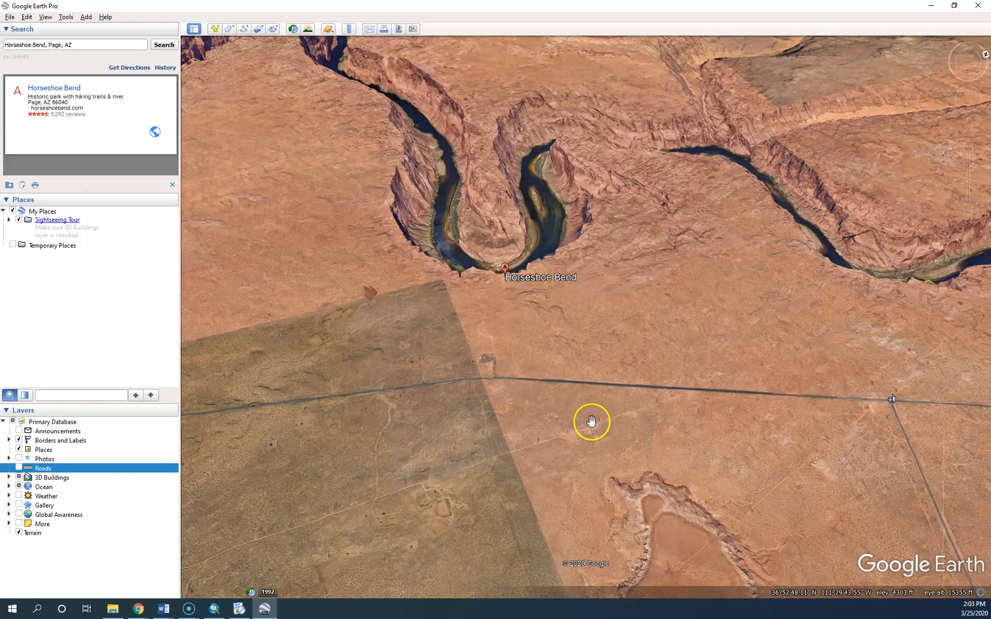
{"action": "left_click", "coordinate": [67, 18]}
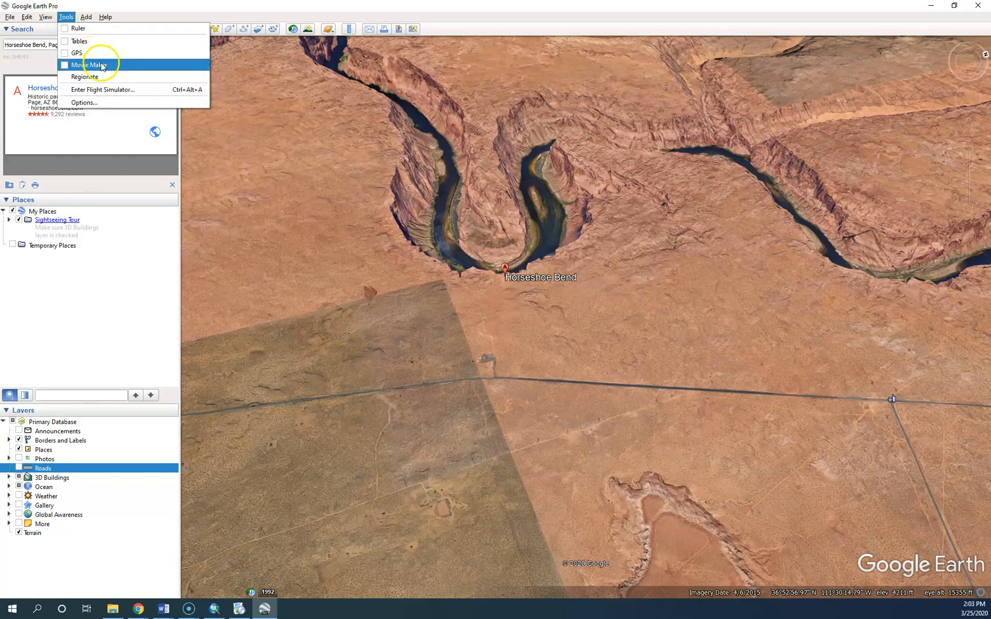
{"action": "left_click", "coordinate": [80, 102]}
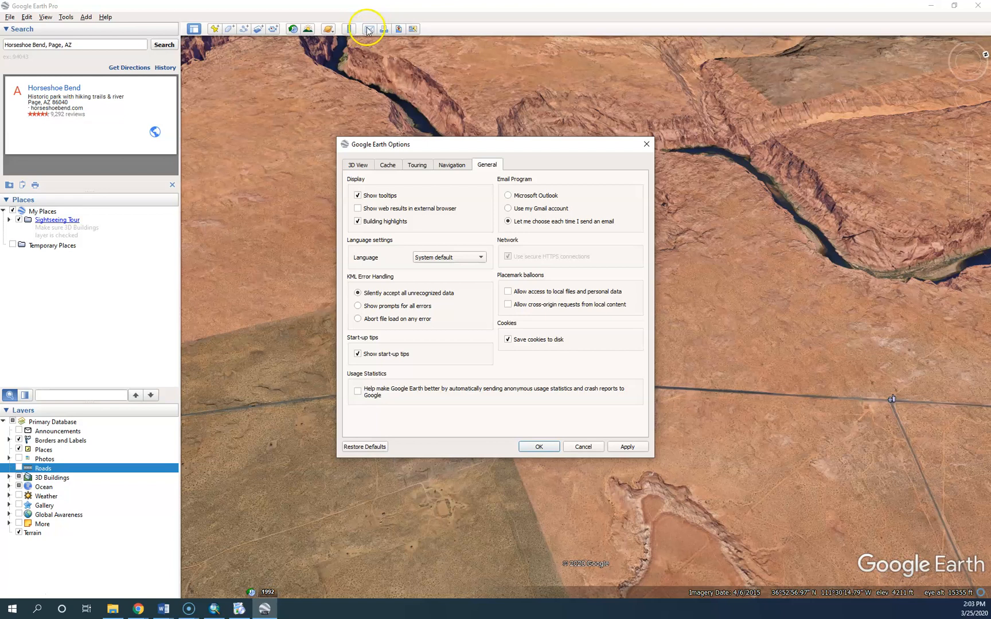
{"action": "left_click", "coordinate": [455, 167]}
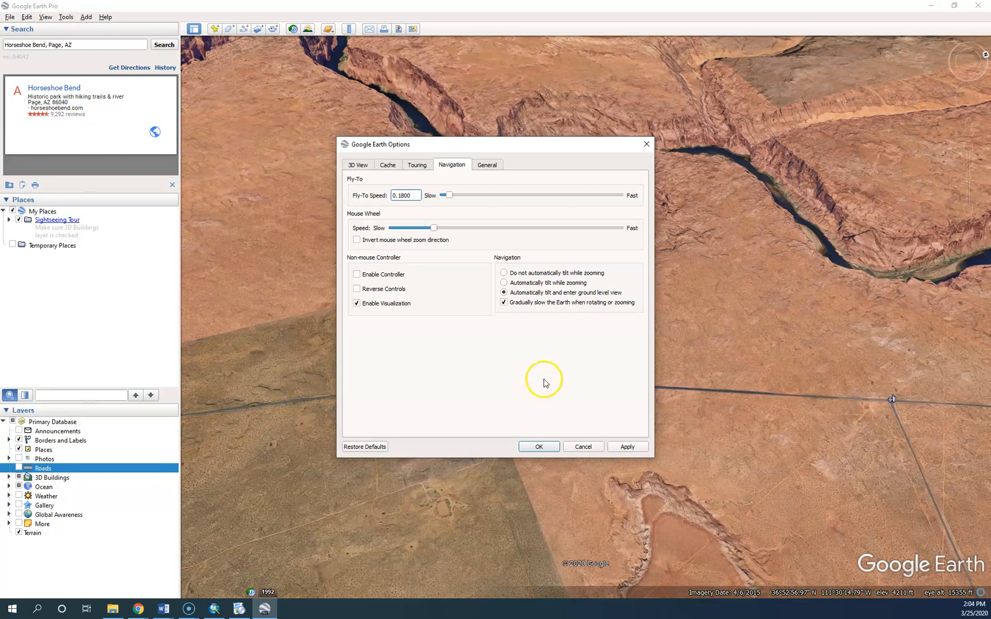
{"action": "left_click", "coordinate": [503, 274]}
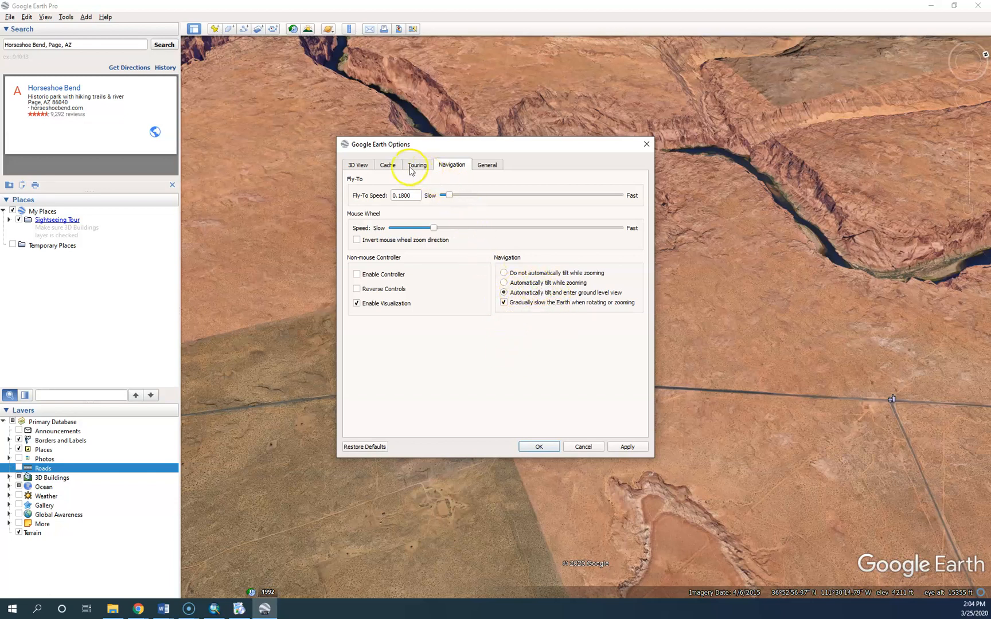
{"action": "left_click", "coordinate": [353, 166]}
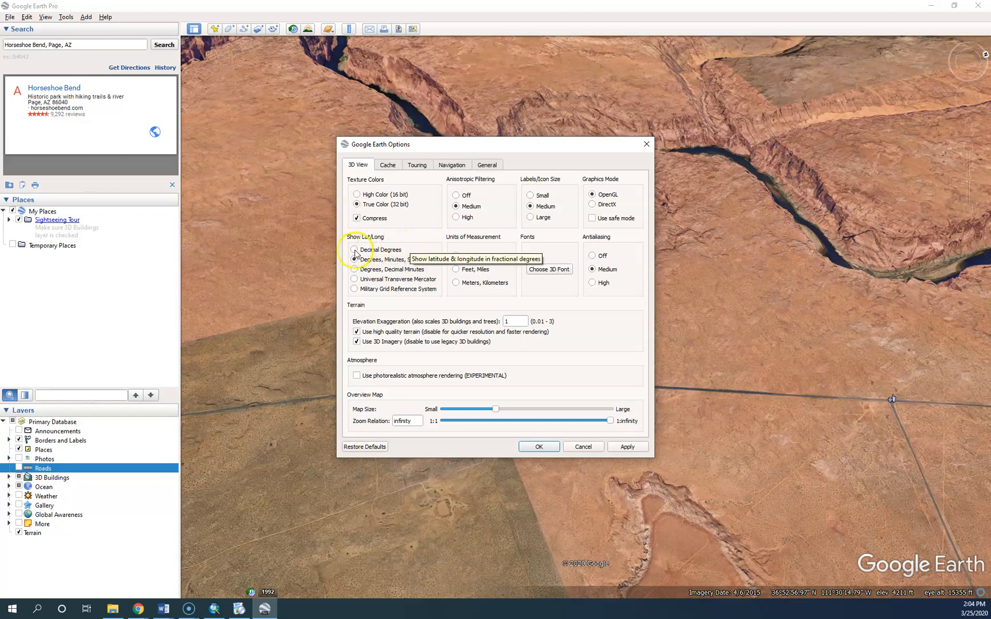
{"action": "left_click", "coordinate": [355, 251]}
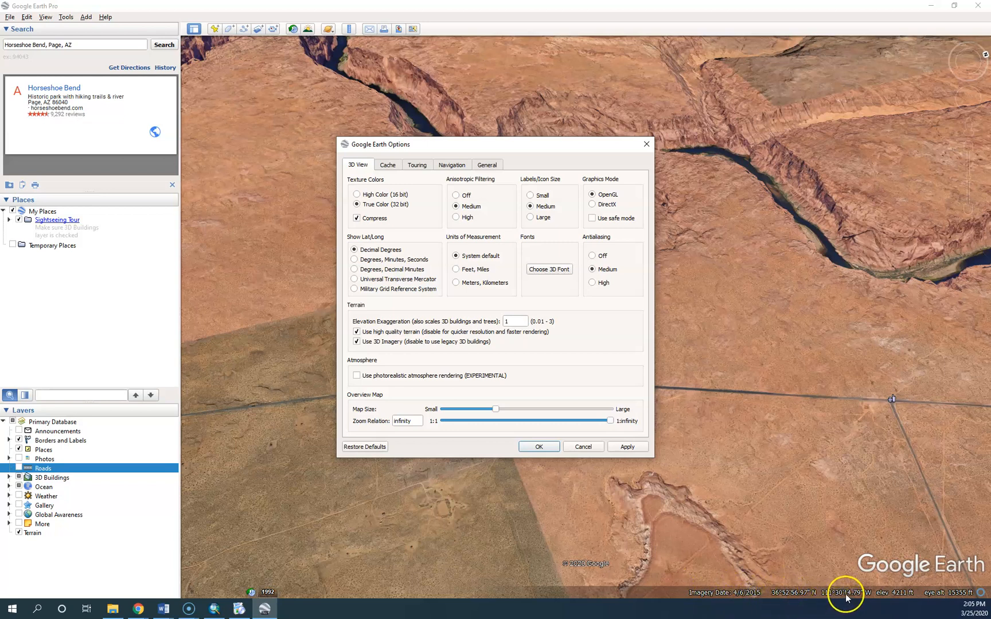
{"action": "left_click", "coordinate": [548, 446]}
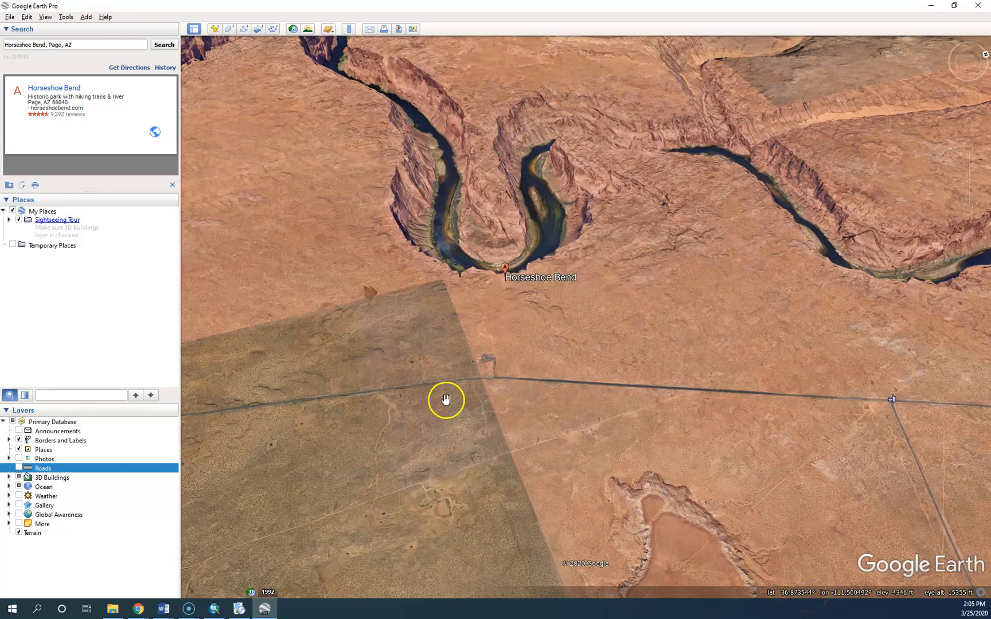
Step: Search for the Inter Tribal Council Of Arizona Inc in Phoenix, AZ and fly to it
{"action": "left_click_drag", "start_coordinate": [437, 420], "coordinate": [555, 420]}
{"action": "scroll", "coordinate": [528, 464], "scroll_direction": "down", "scroll_amount": 3}
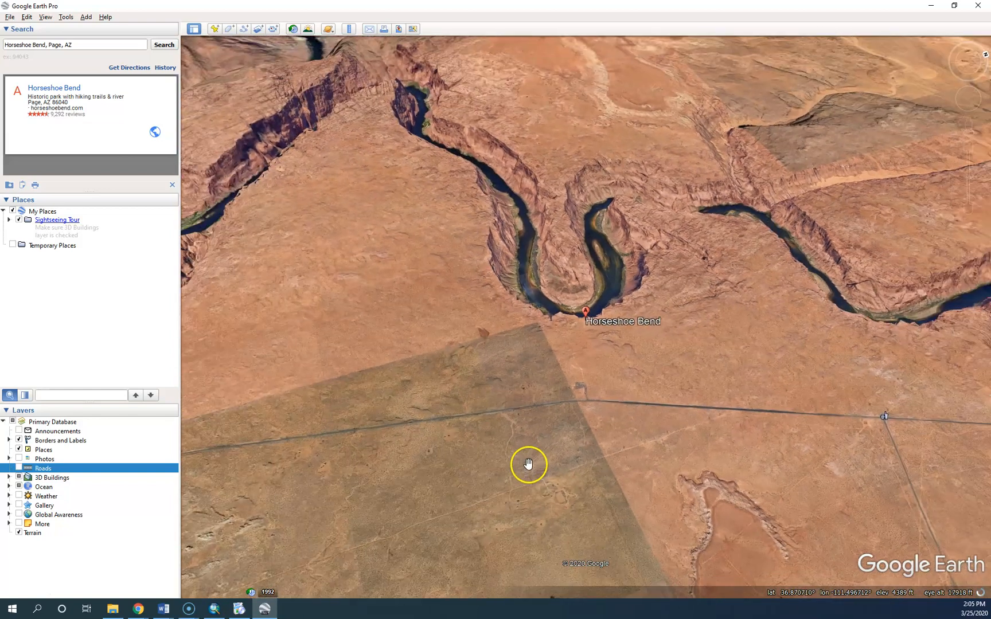
{"action": "left_click", "coordinate": [83, 41]}
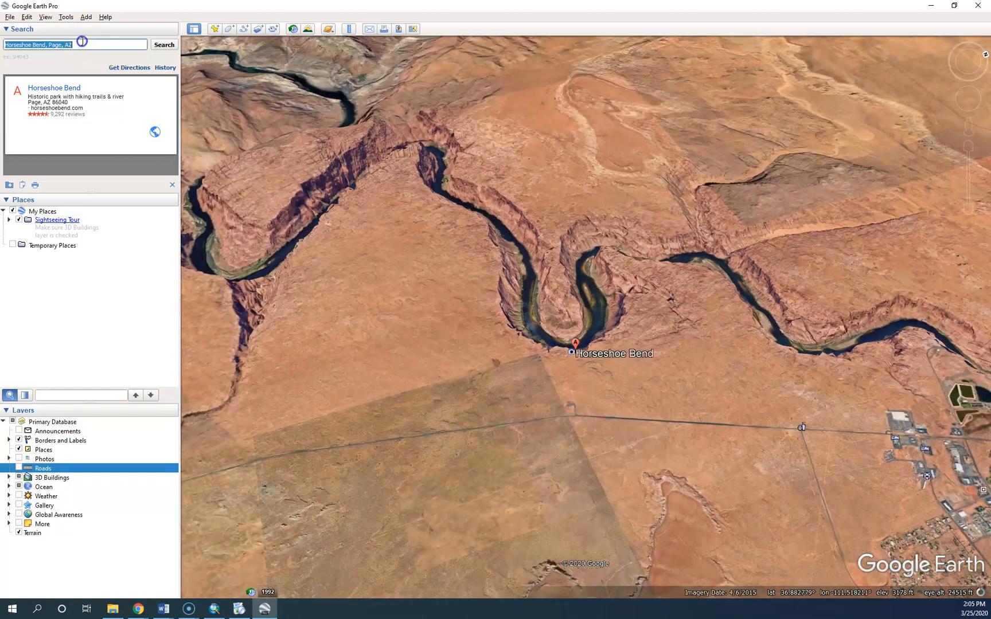
{"action": "type", "text": "inter "}
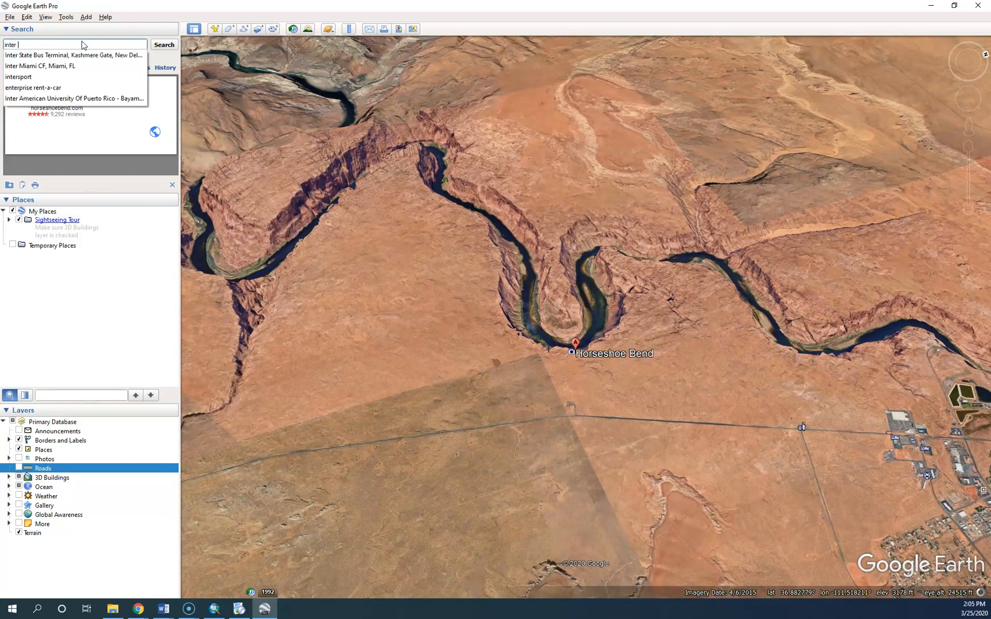
{"action": "type", "text": "tribal"}
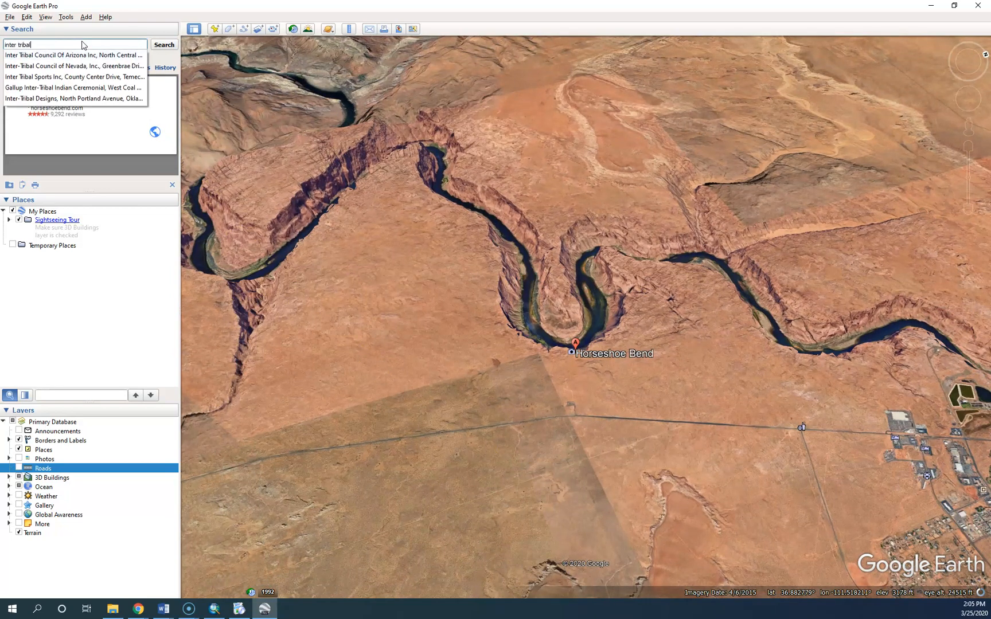
{"action": "left_click", "coordinate": [98, 55]}
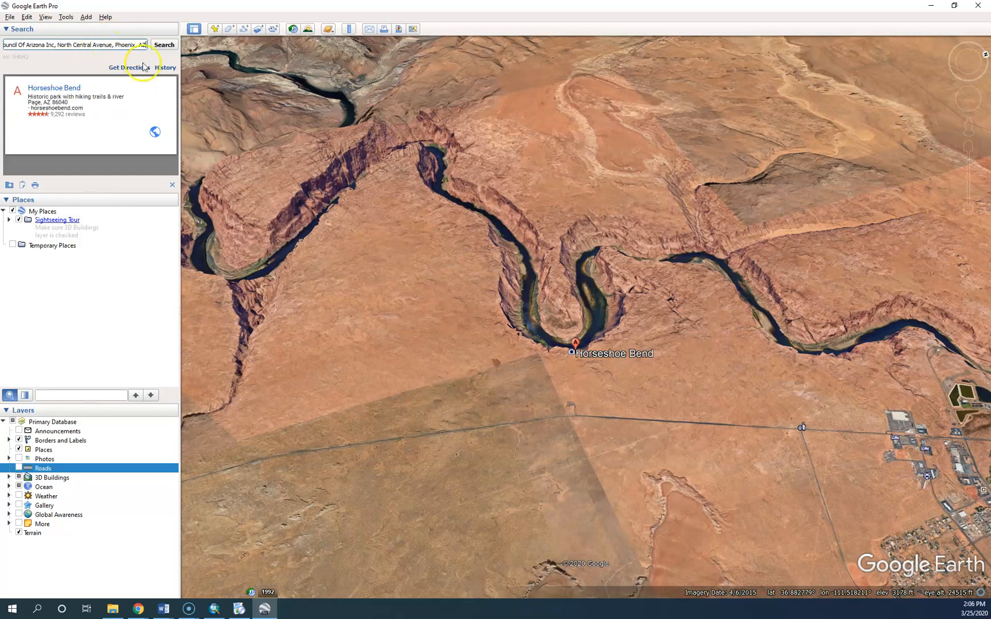
{"action": "left_click", "coordinate": [165, 43]}
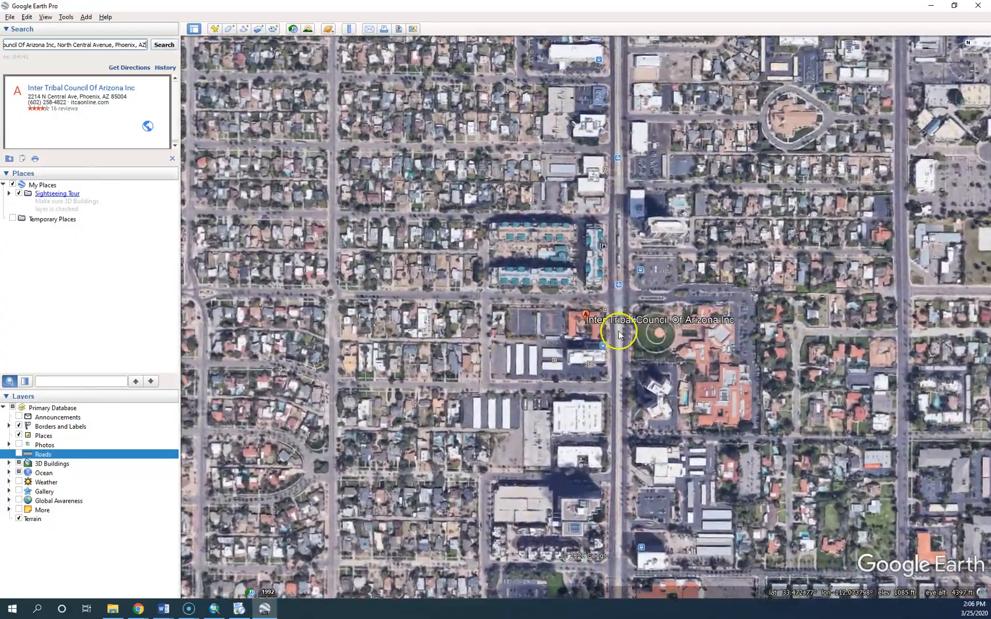
Step: Measure a straight ruler line from the east side of the Inter Tribal Council building to the west edge of the adjacent parking lot
{"action": "mouse_move", "coordinate": [620, 331]}
{"action": "right_mouse_down"}
{"action": "mouse_move", "coordinate": [644, 375]}
{"action": "mouse_move", "coordinate": [635, 341]}
{"action": "right_mouse_up"}
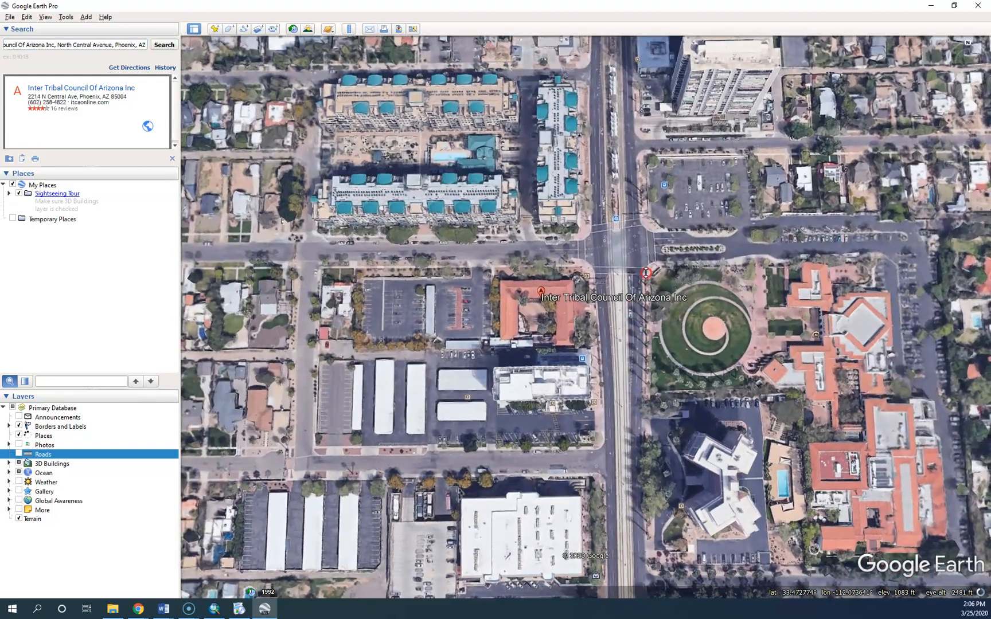
{"action": "mouse_move", "coordinate": [612, 265]}
{"action": "left_mouse_down"}
{"action": "mouse_move", "coordinate": [661, 288]}
{"action": "mouse_move", "coordinate": [641, 301]}
{"action": "left_mouse_up"}
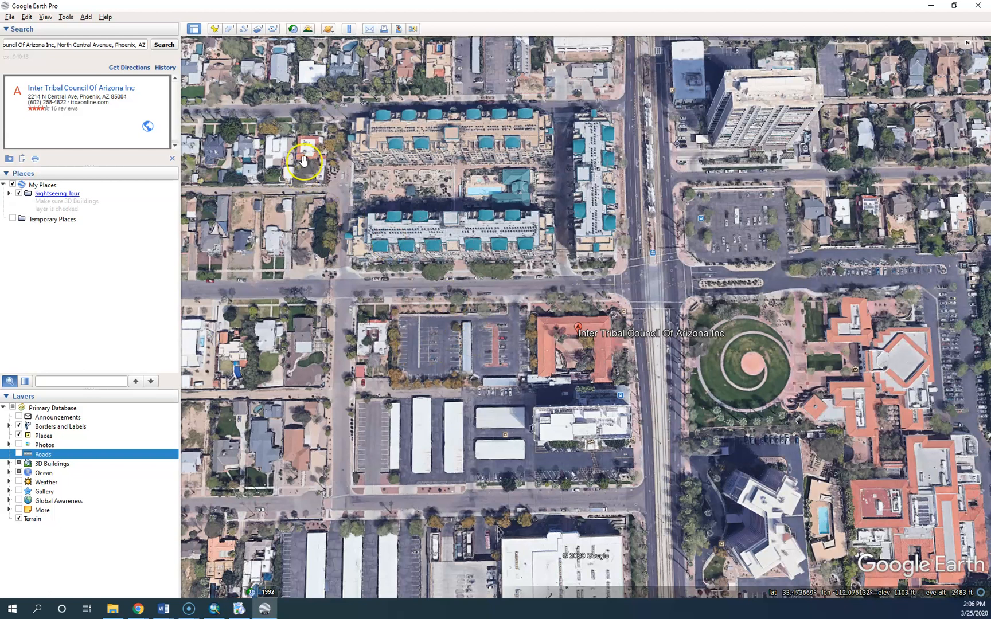
{"action": "left_click", "coordinate": [346, 33]}
{"action": "left_click_drag", "start_coordinate": [440, 221], "coordinate": [440, 152]}
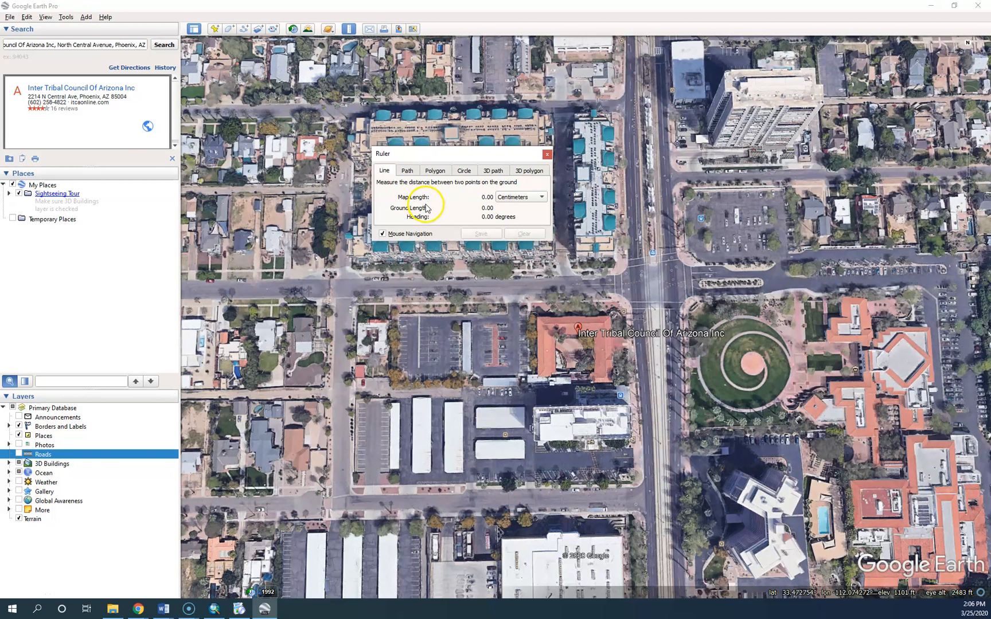
{"action": "left_click", "coordinate": [624, 344]}
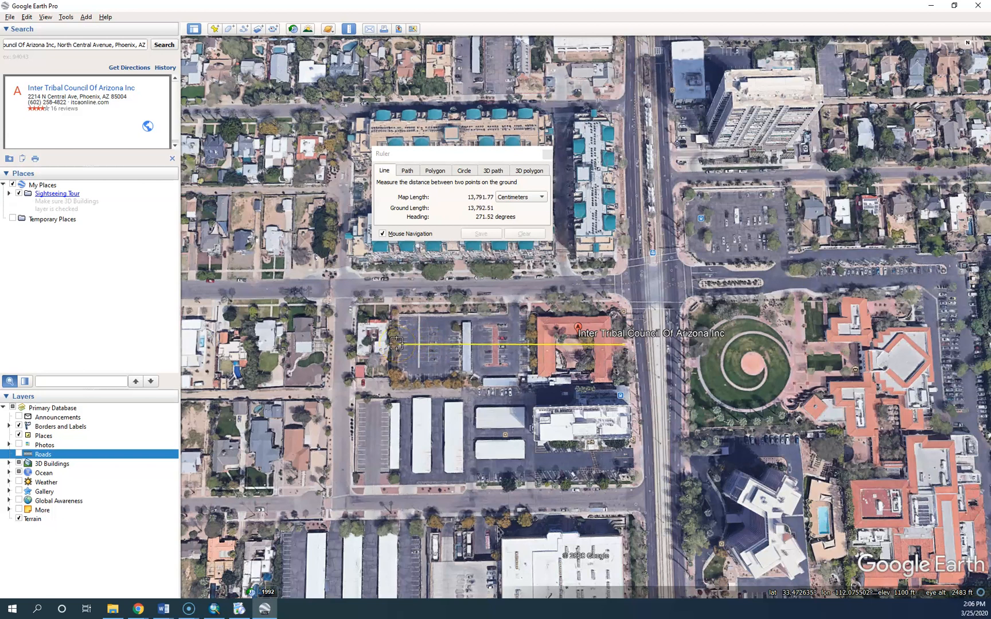
{"action": "left_click", "coordinate": [397, 346]}
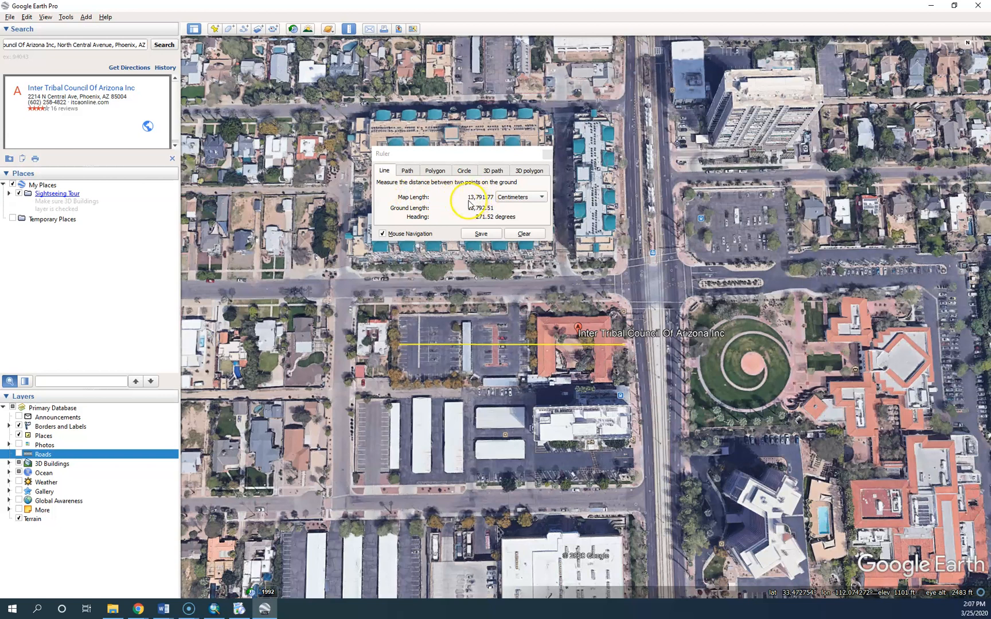
Step: Display the measured line's length in meters, feet, miles and yards in turn
{"action": "left_click", "coordinate": [528, 199]}
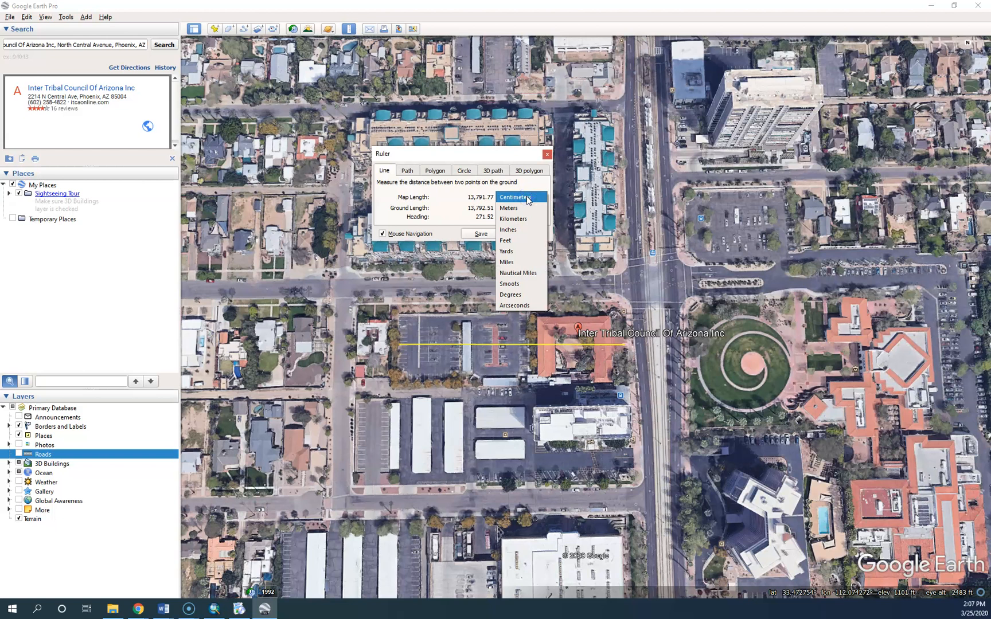
{"action": "left_click", "coordinate": [527, 199]}
{"action": "left_click", "coordinate": [524, 198]}
{"action": "left_click", "coordinate": [507, 209]}
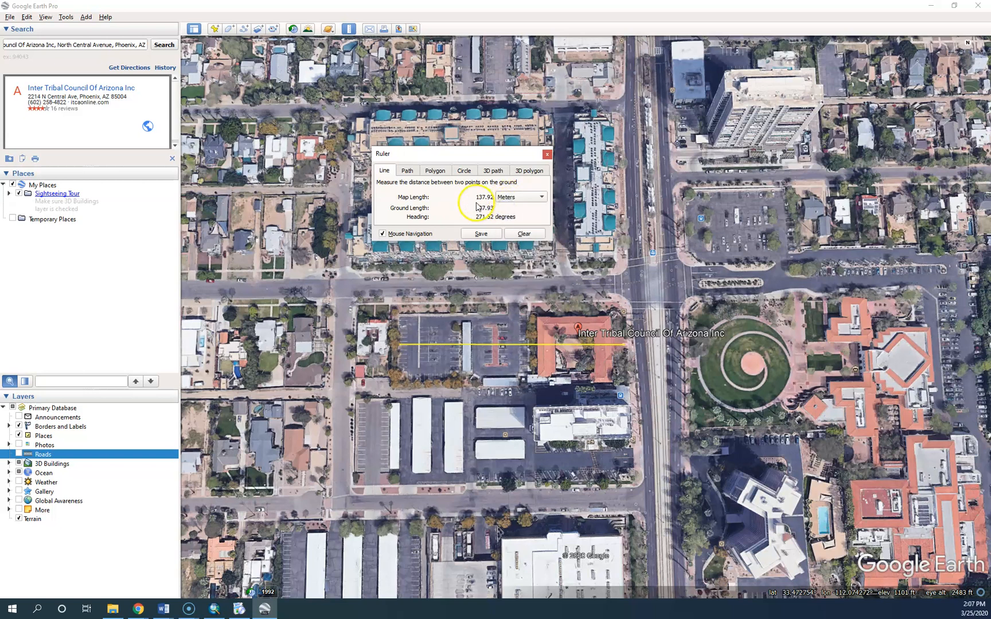
{"action": "left_click", "coordinate": [505, 201]}
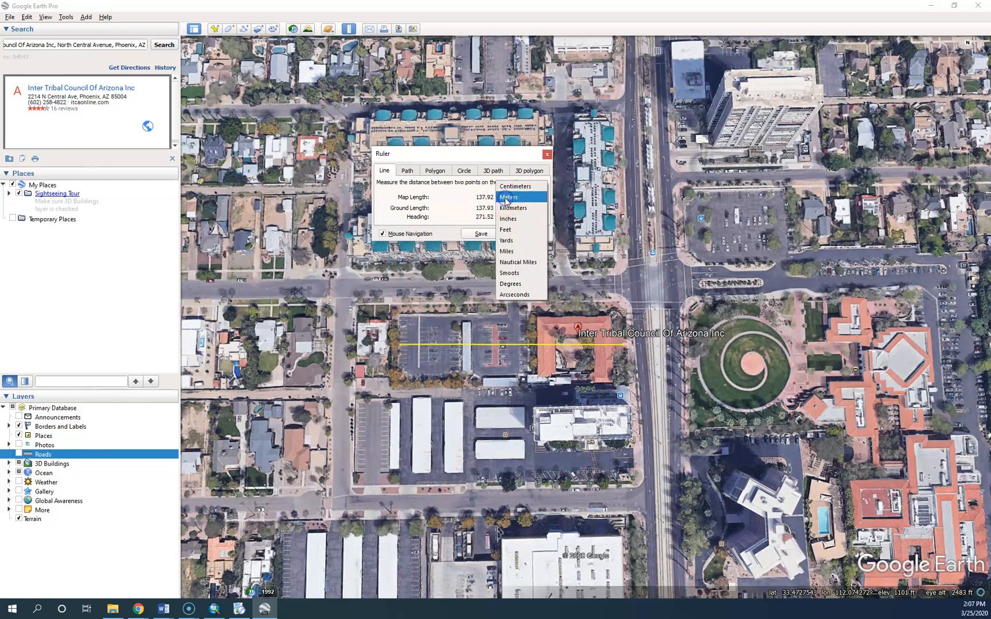
{"action": "left_click", "coordinate": [513, 231]}
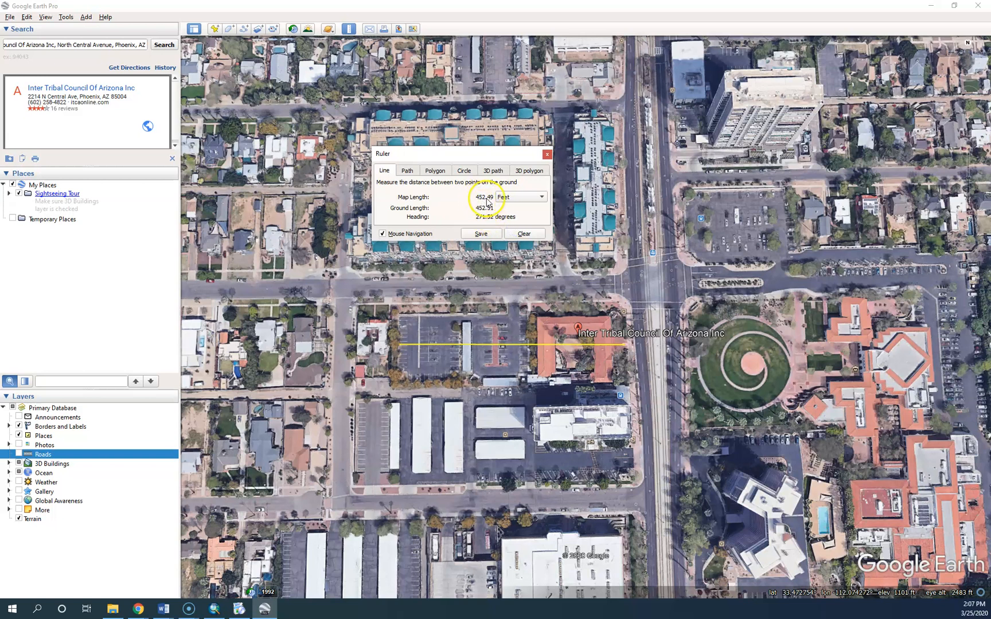
{"action": "left_click", "coordinate": [513, 201]}
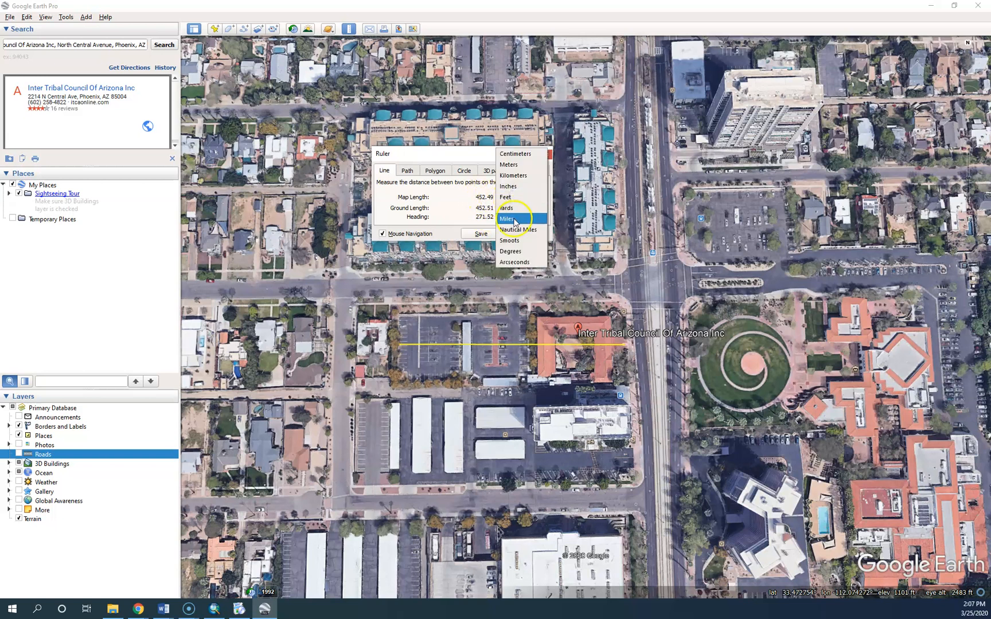
{"action": "left_click", "coordinate": [513, 219]}
{"action": "left_click", "coordinate": [512, 198]}
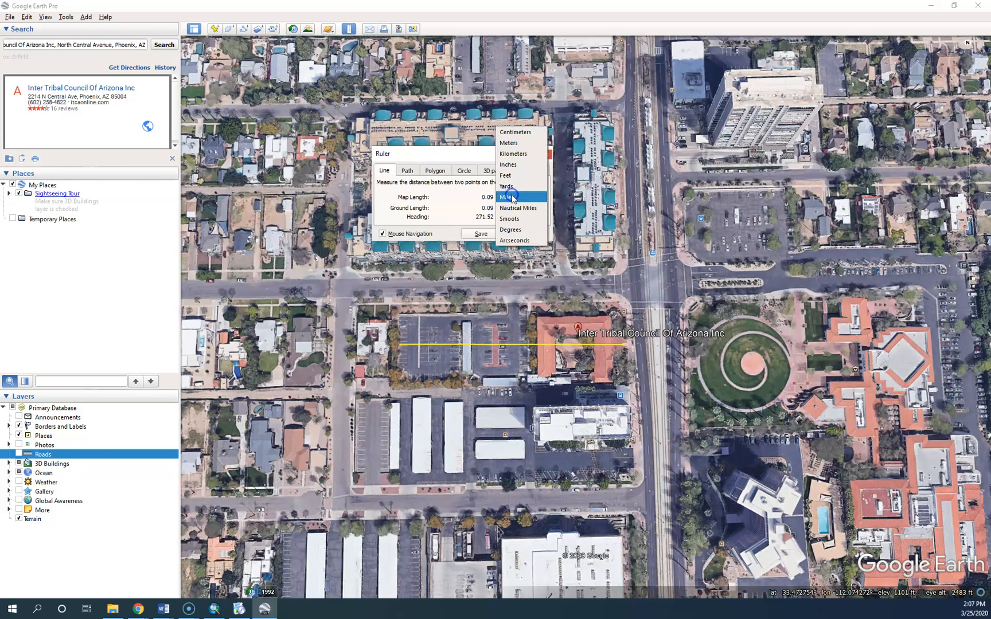
{"action": "left_click", "coordinate": [513, 186]}
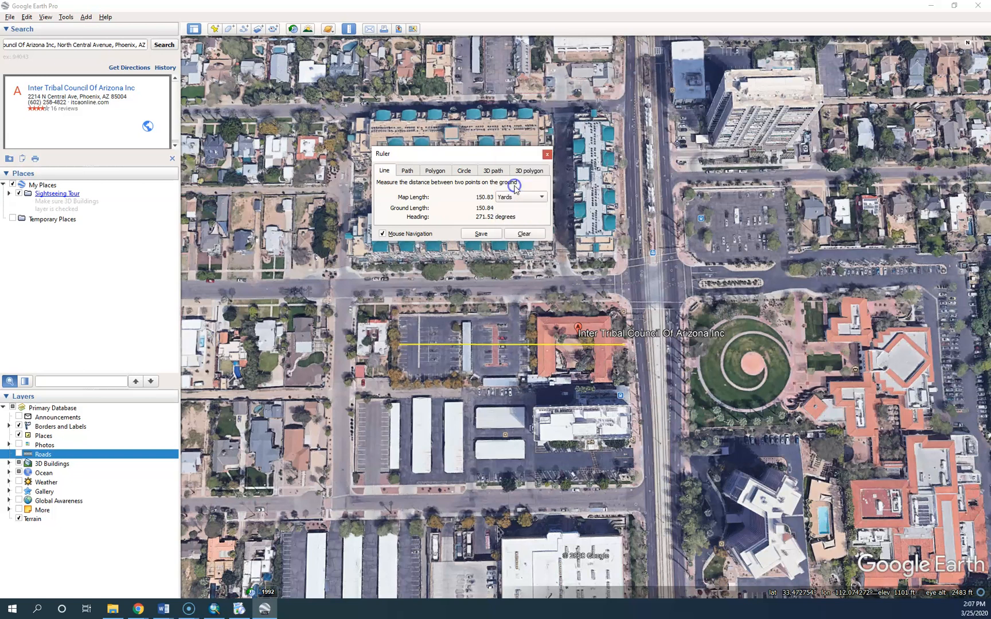
Step: Display the measured line's length in smoots and set the ruler's final unit to feet
{"action": "left_click", "coordinate": [523, 200]}
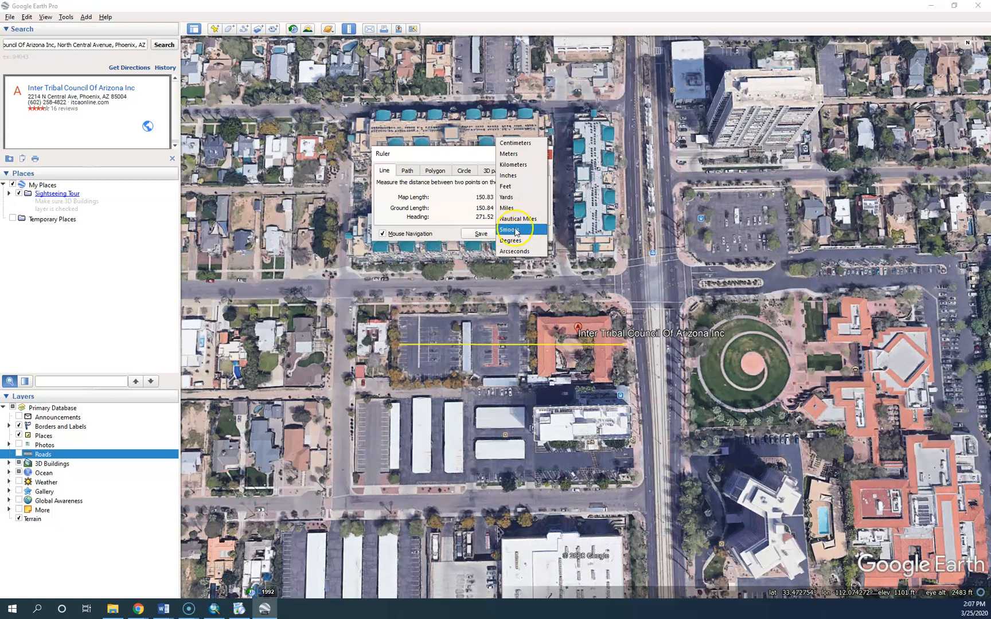
{"action": "left_click", "coordinate": [458, 206]}
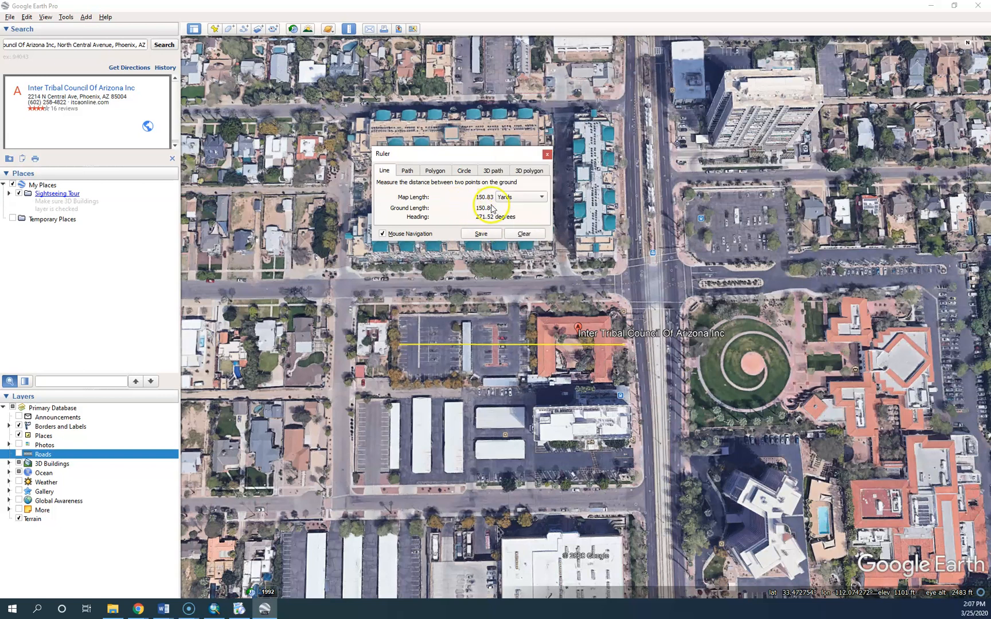
{"action": "left_click", "coordinate": [518, 197]}
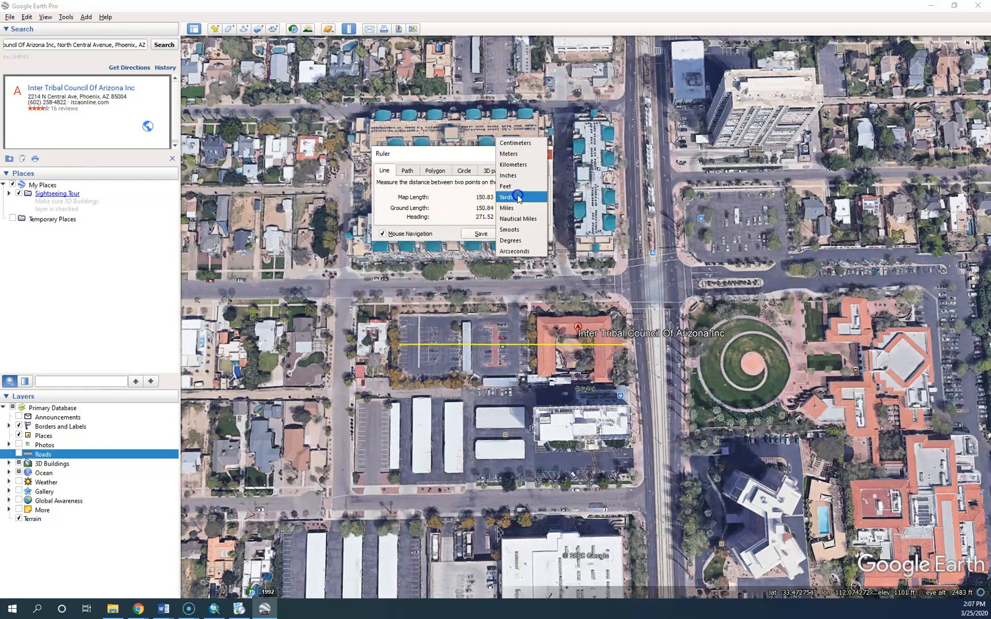
{"action": "left_click", "coordinate": [450, 215]}
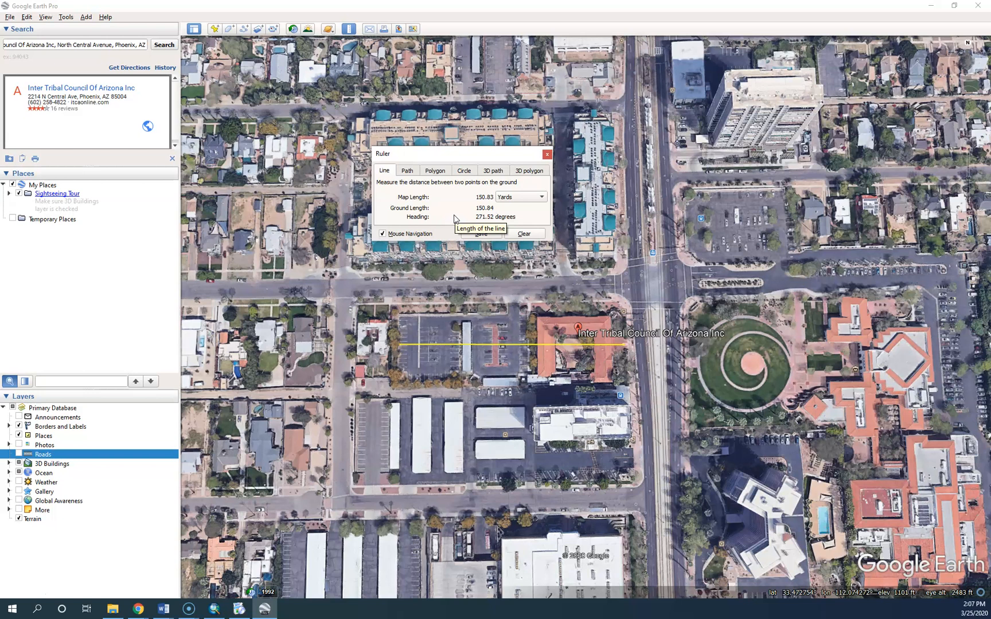
{"action": "left_click", "coordinate": [529, 198]}
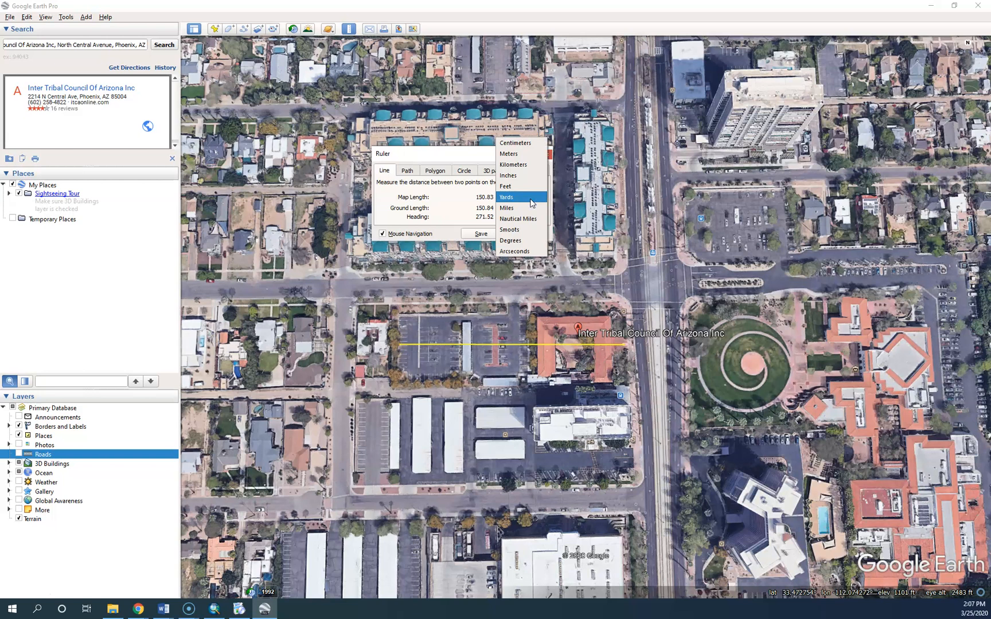
{"action": "left_click", "coordinate": [519, 232]}
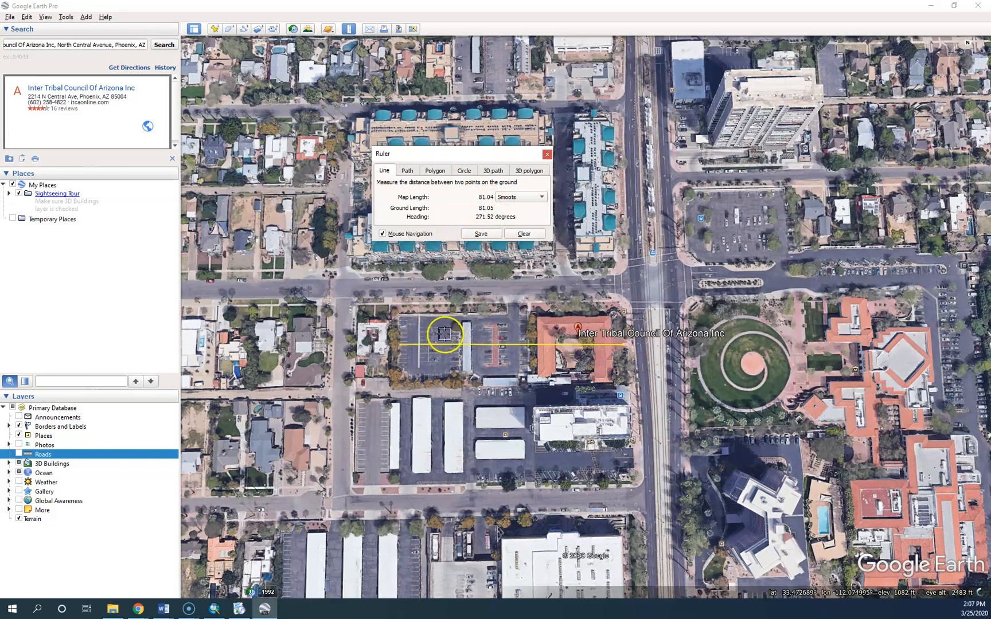
{"action": "left_click", "coordinate": [520, 198]}
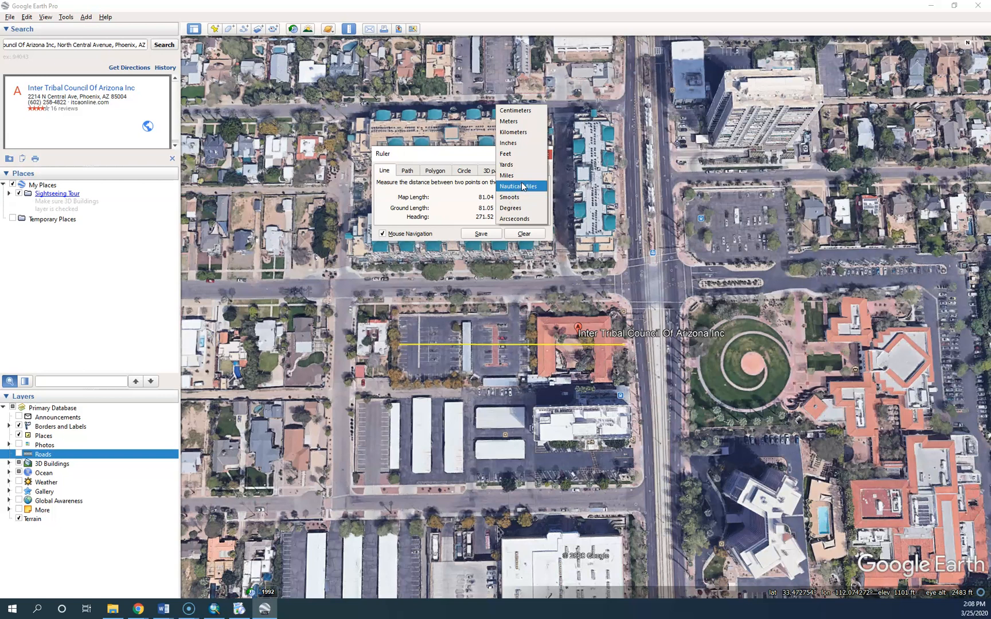
{"action": "left_click", "coordinate": [517, 157]}
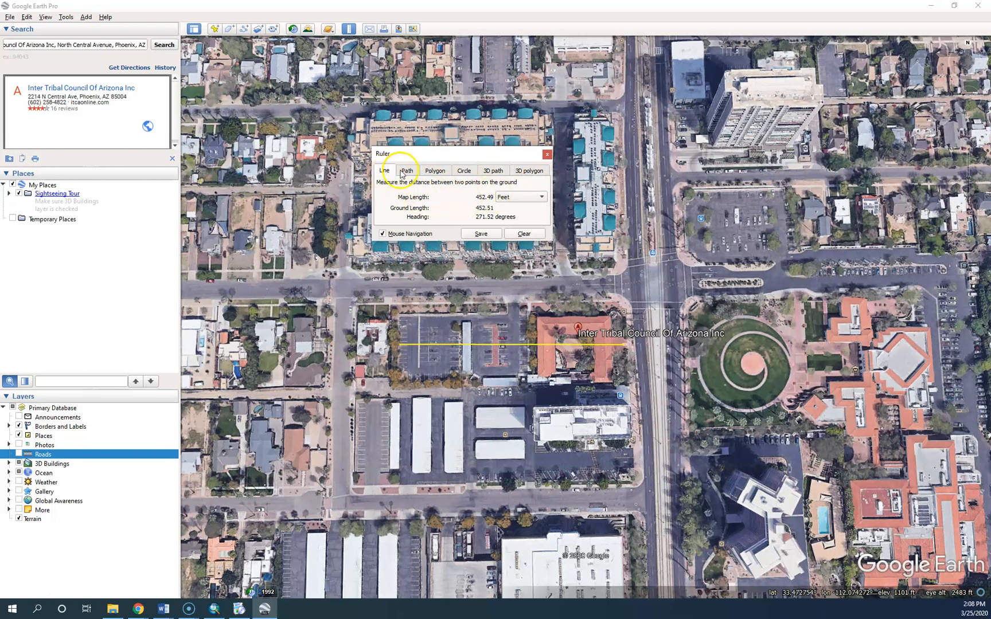
Step: Clear the measured line and measure a multi-point path from the parking lot's northwest corner along its south edge to the Inter Tribal Council building
{"action": "left_click", "coordinate": [405, 172]}
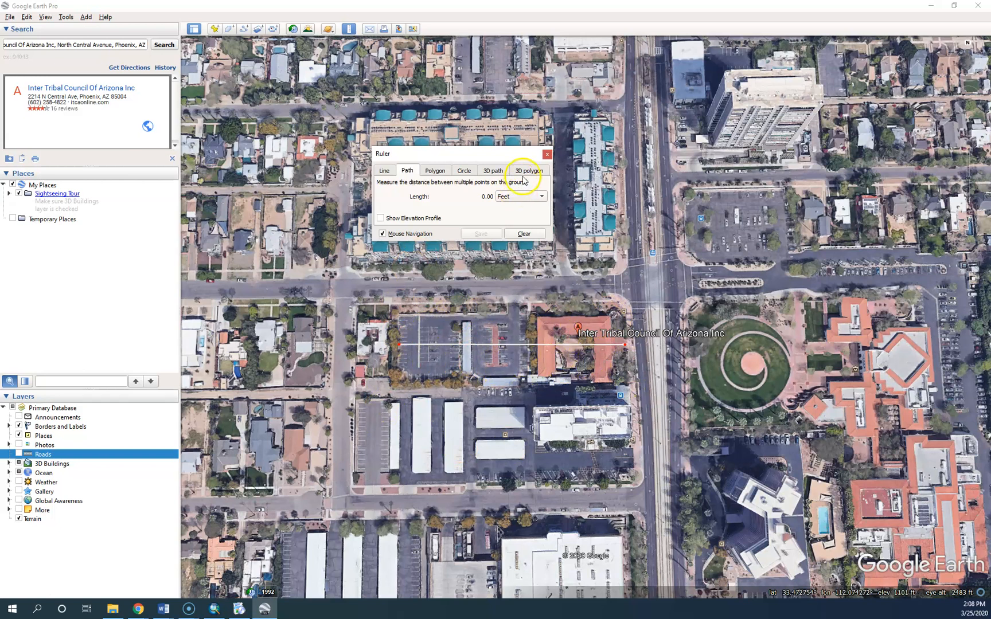
{"action": "left_click", "coordinate": [520, 236]}
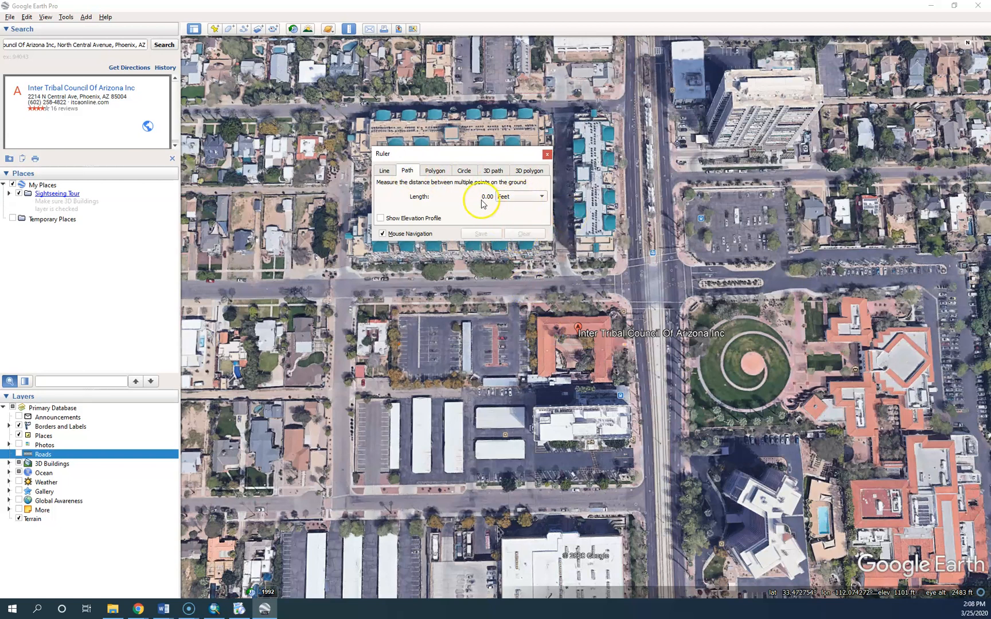
{"action": "left_click", "coordinate": [401, 323]}
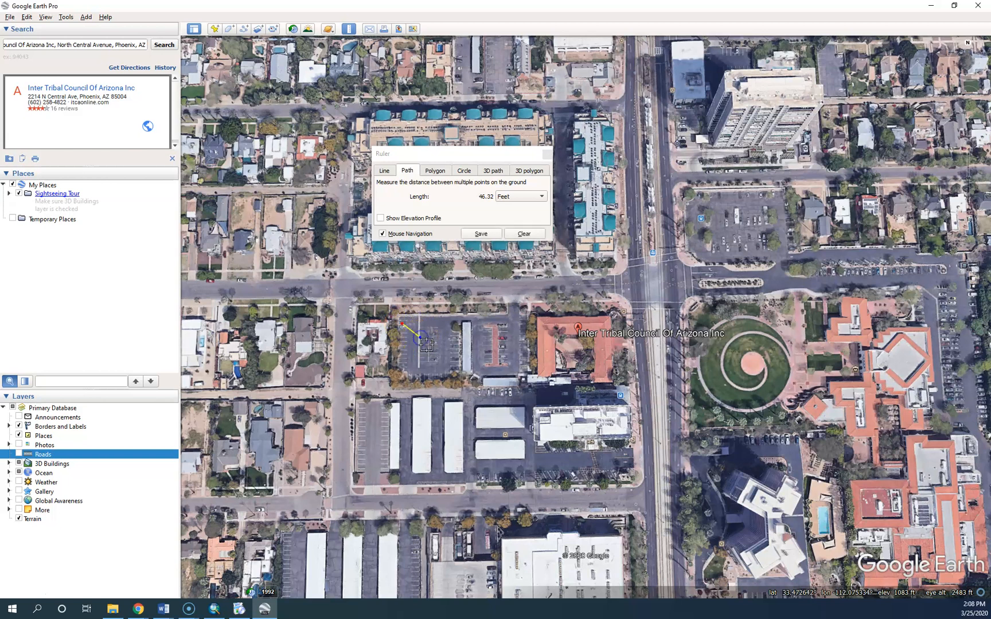
{"action": "left_click", "coordinate": [446, 366]}
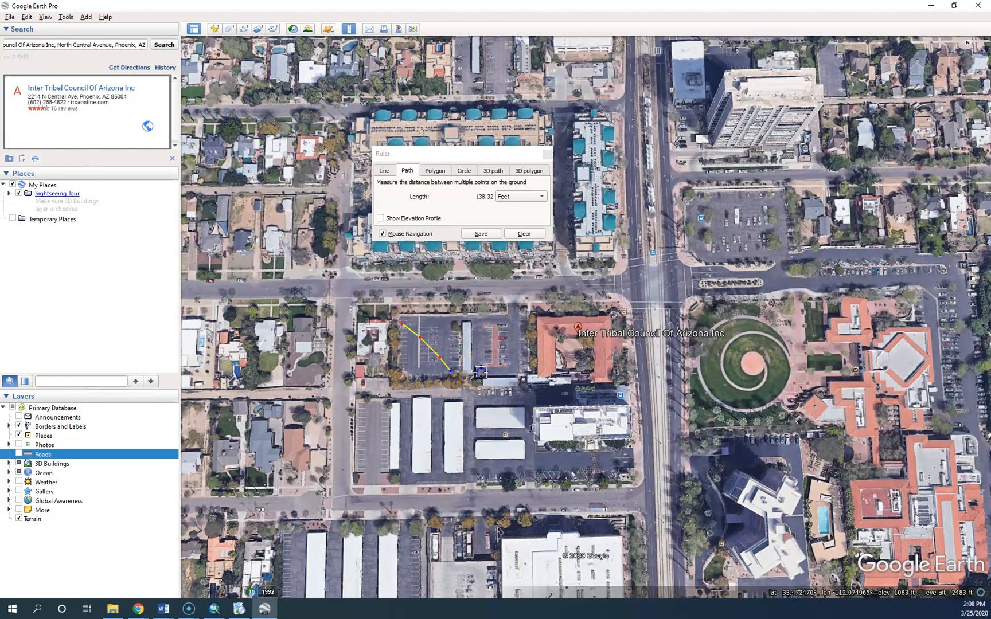
{"action": "left_click", "coordinate": [514, 372]}
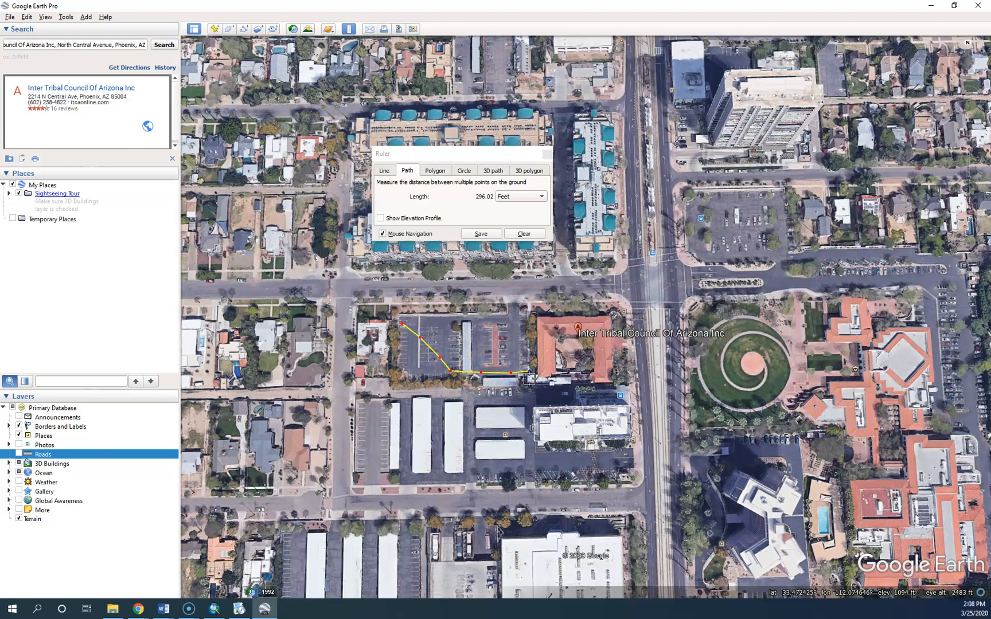
{"action": "left_click", "coordinate": [543, 380]}
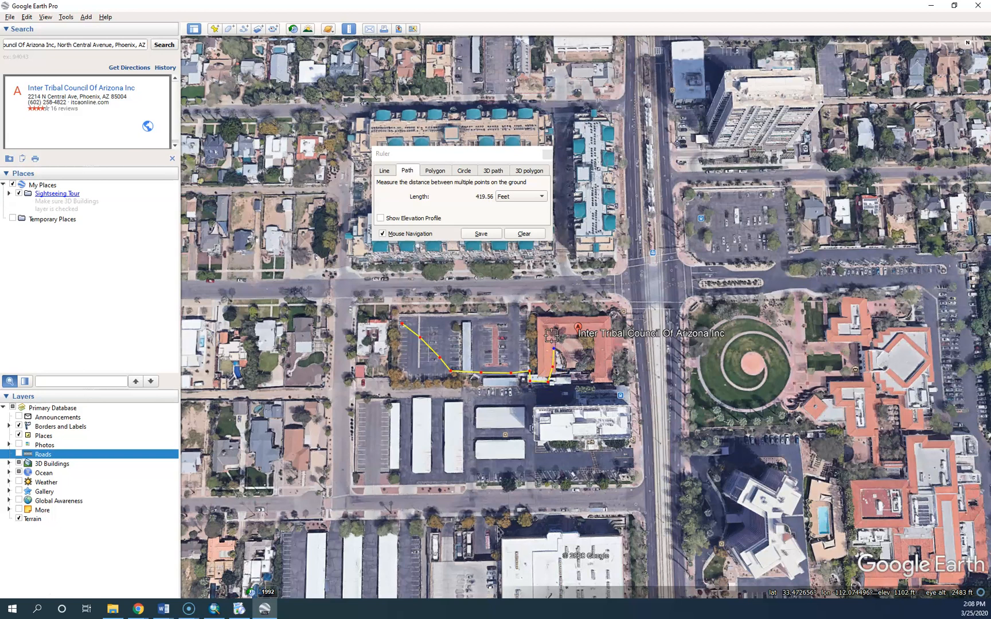
{"action": "left_click", "coordinate": [552, 336]}
{"action": "left_click", "coordinate": [573, 332]}
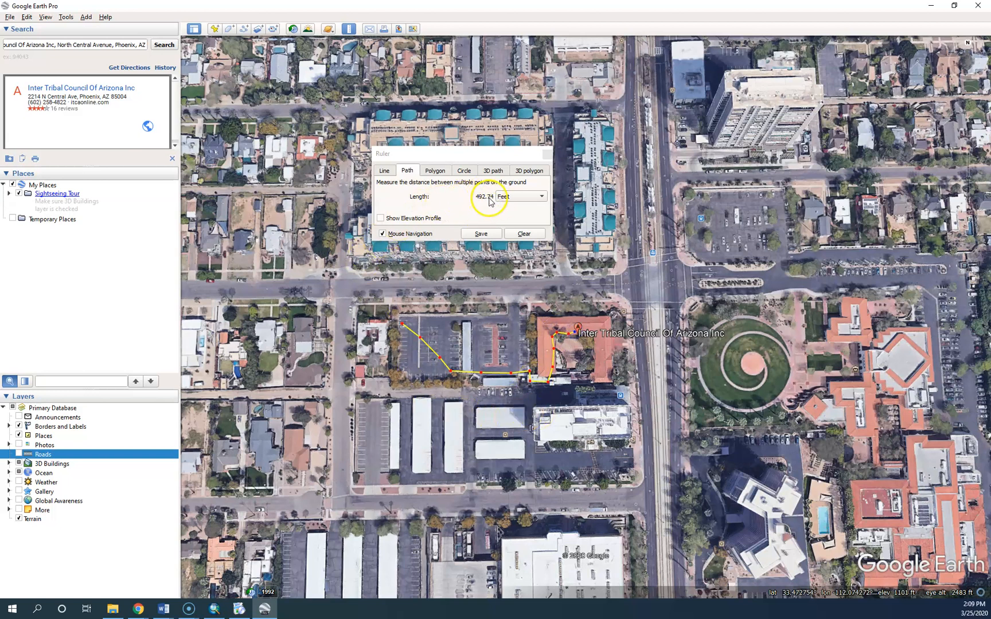
Step: Display the measured path's length in yards and in meters
{"action": "left_click", "coordinate": [512, 198]}
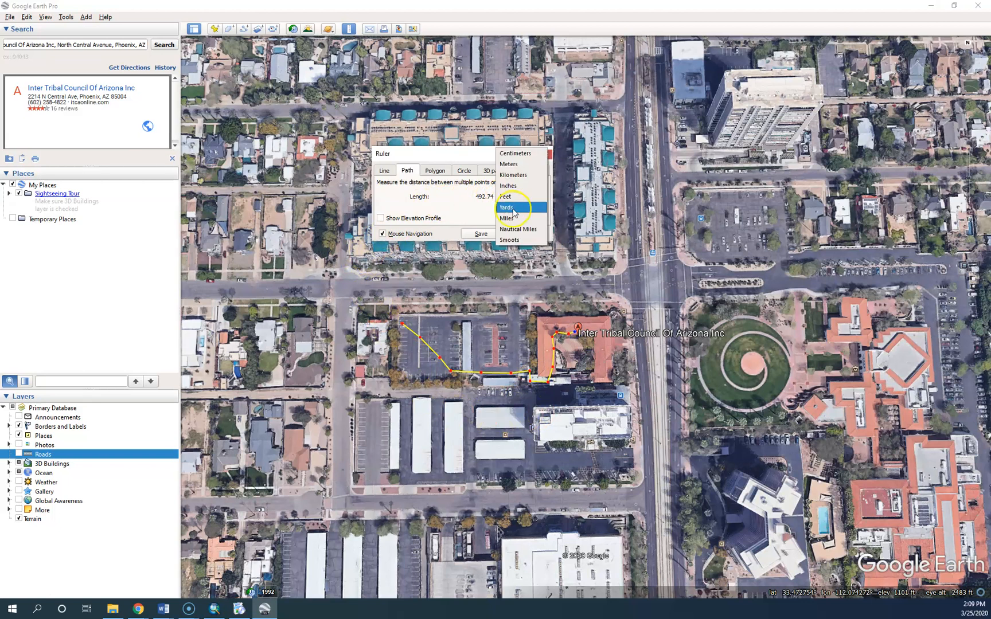
{"action": "left_click", "coordinate": [513, 208]}
{"action": "left_click", "coordinate": [517, 202]}
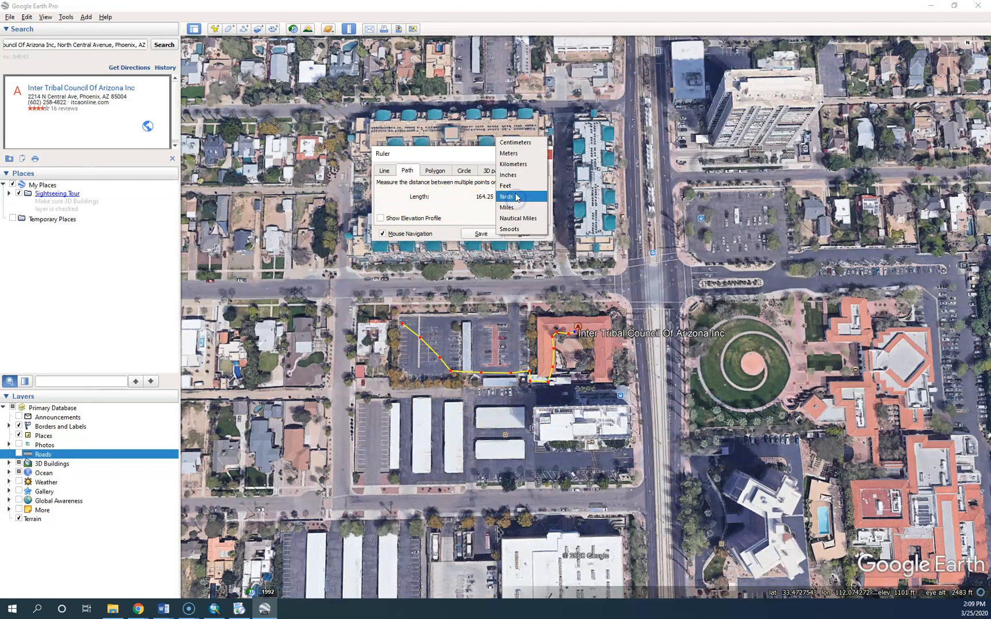
{"action": "left_click", "coordinate": [518, 158]}
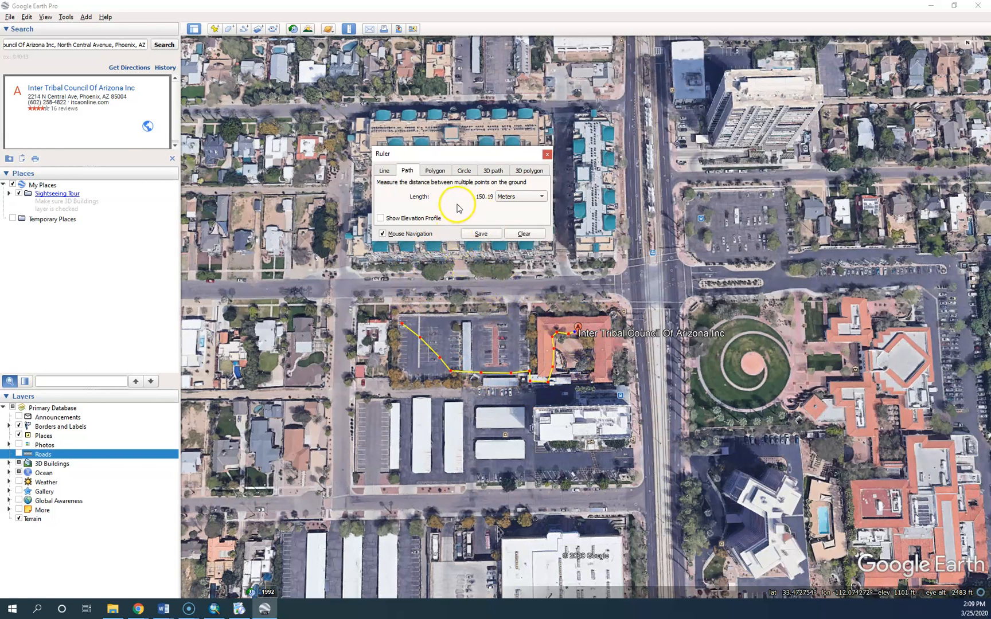
Step: Clear the path and outline the Inter Tribal Council building together with its parking lot as a four-corner ruler polygon
{"action": "left_click", "coordinate": [515, 237]}
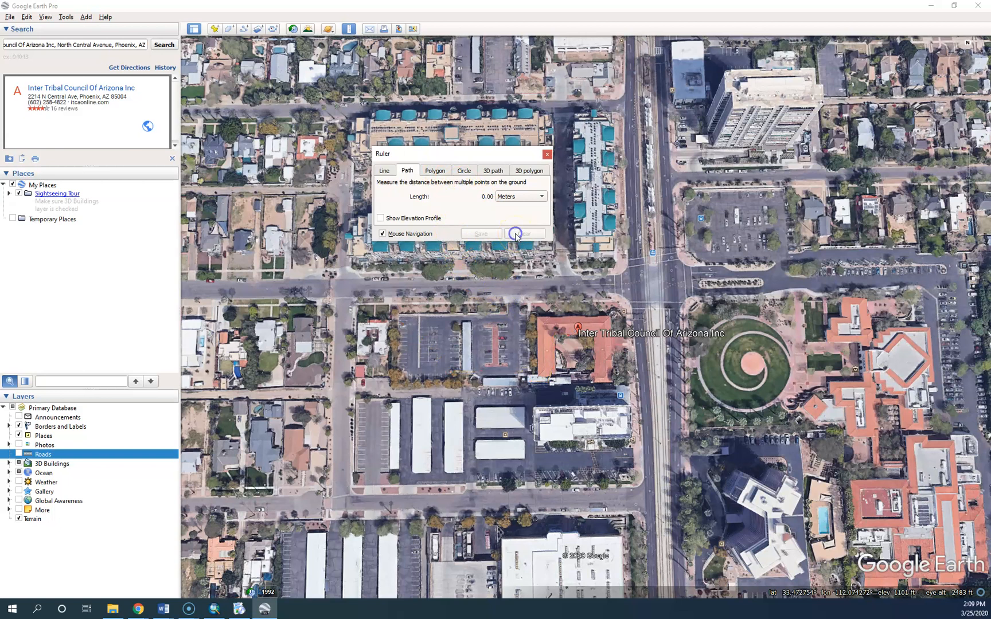
{"action": "left_click", "coordinate": [435, 170]}
{"action": "left_click", "coordinate": [616, 301]}
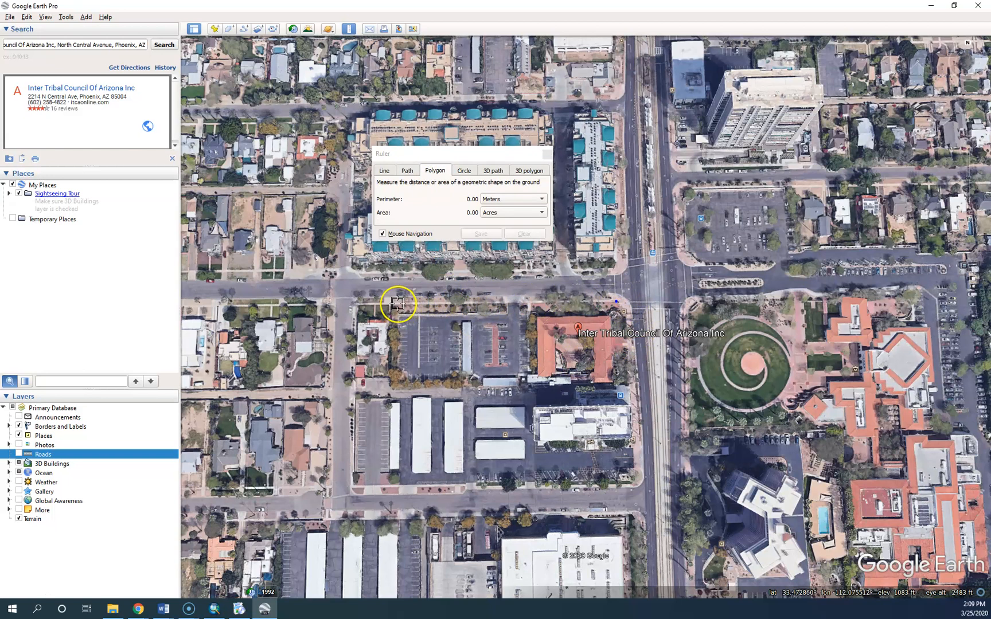
{"action": "left_click", "coordinate": [397, 388]}
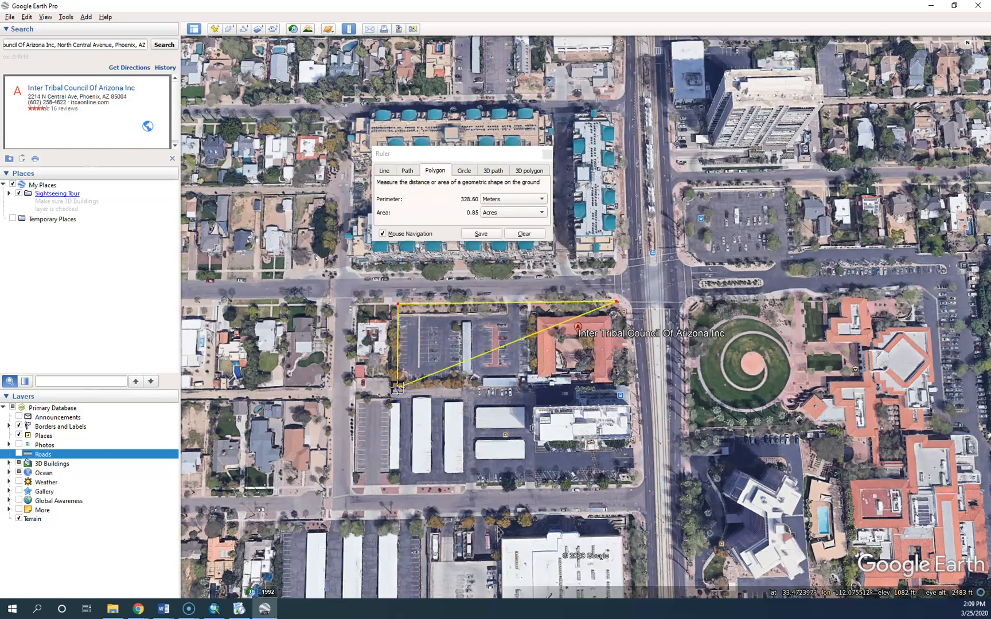
{"action": "left_click", "coordinate": [628, 384]}
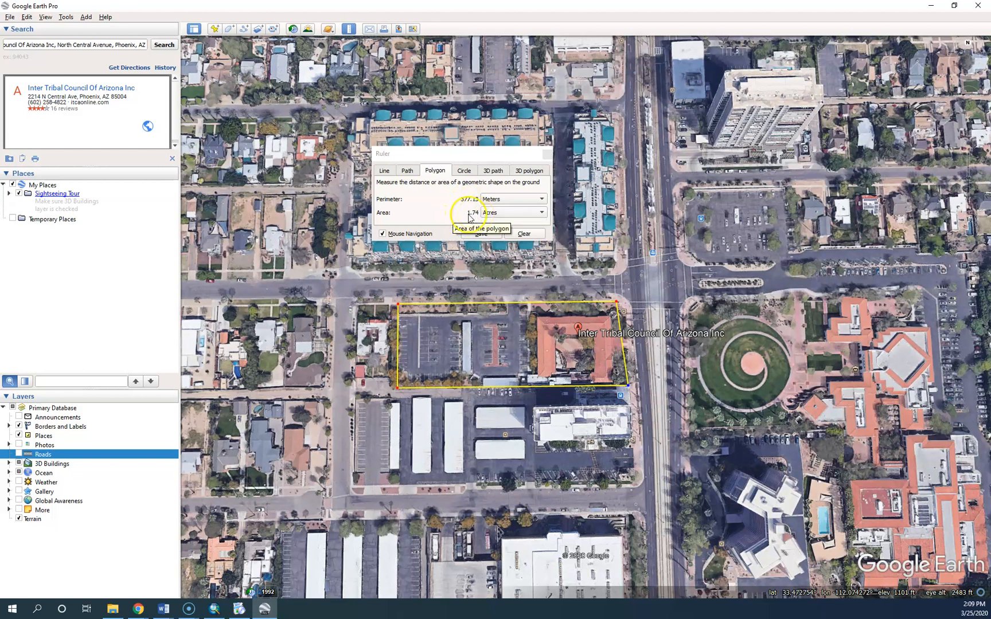
Step: Set the polygon's perimeter unit to feet and its area unit to square feet
{"action": "left_click", "coordinate": [508, 200]}
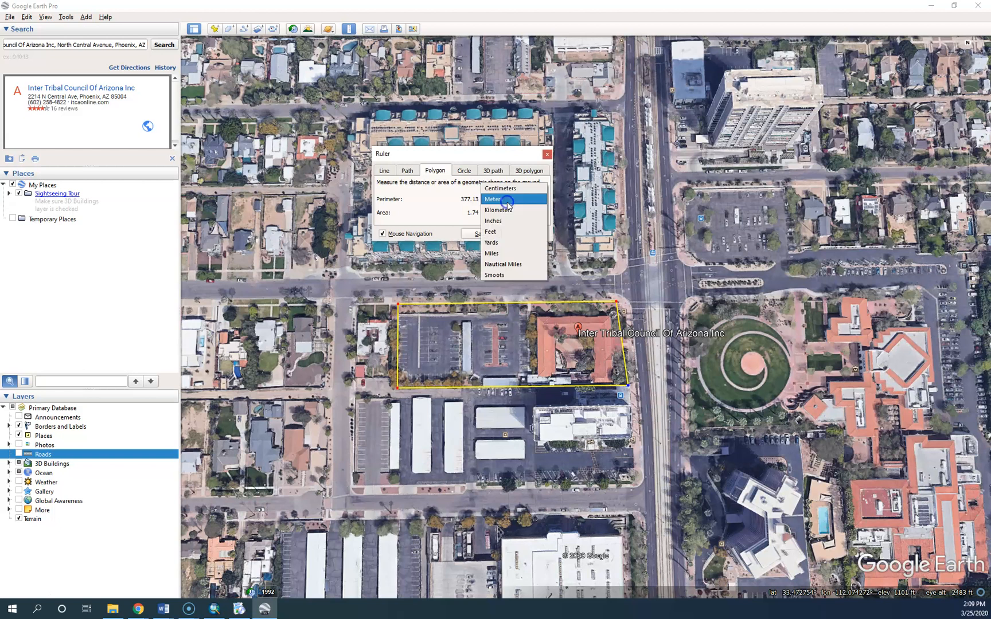
{"action": "left_click", "coordinate": [491, 232]}
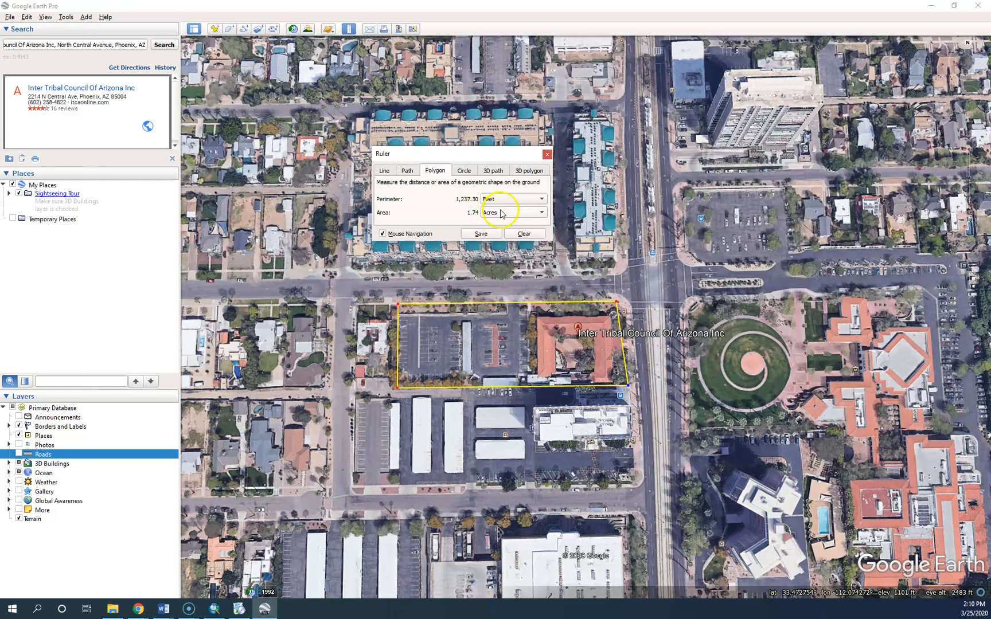
{"action": "left_click", "coordinate": [501, 214]}
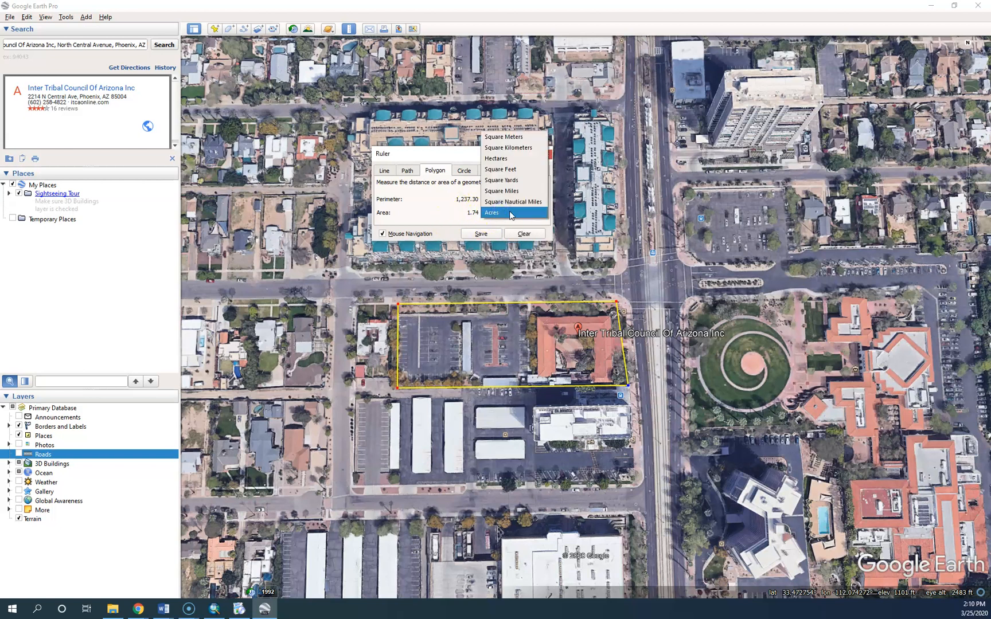
{"action": "left_click", "coordinate": [512, 170]}
{"action": "left_click", "coordinate": [500, 213]}
{"action": "left_click", "coordinate": [450, 202]}
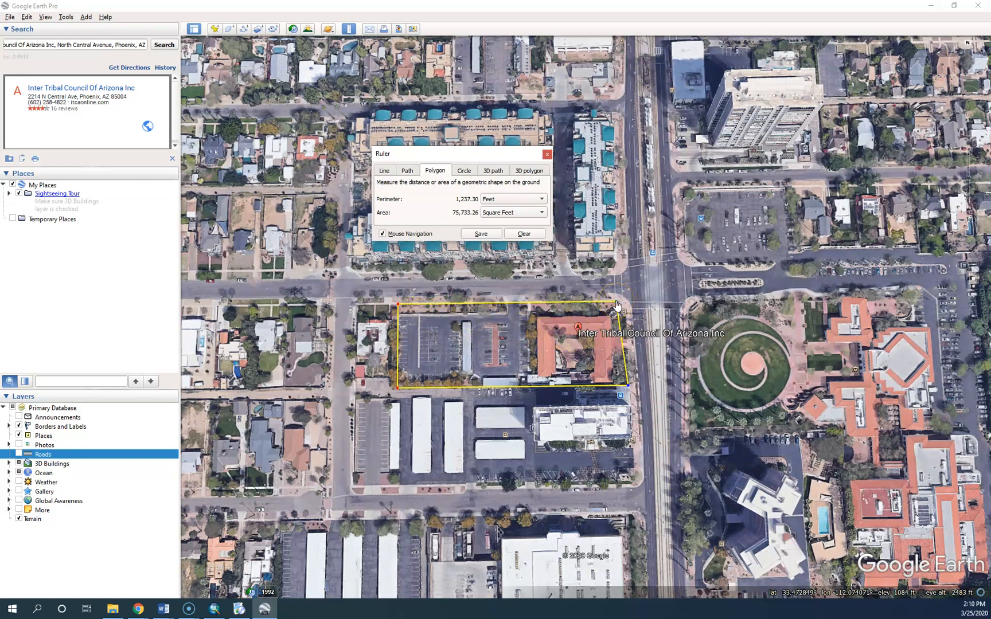
Step: Move the polygon's northeast corner slightly southeast and add an extra point northwest of it to follow the cut street corner
{"action": "scroll", "coordinate": [628, 317], "scroll_direction": "up", "scroll_amount": 2}
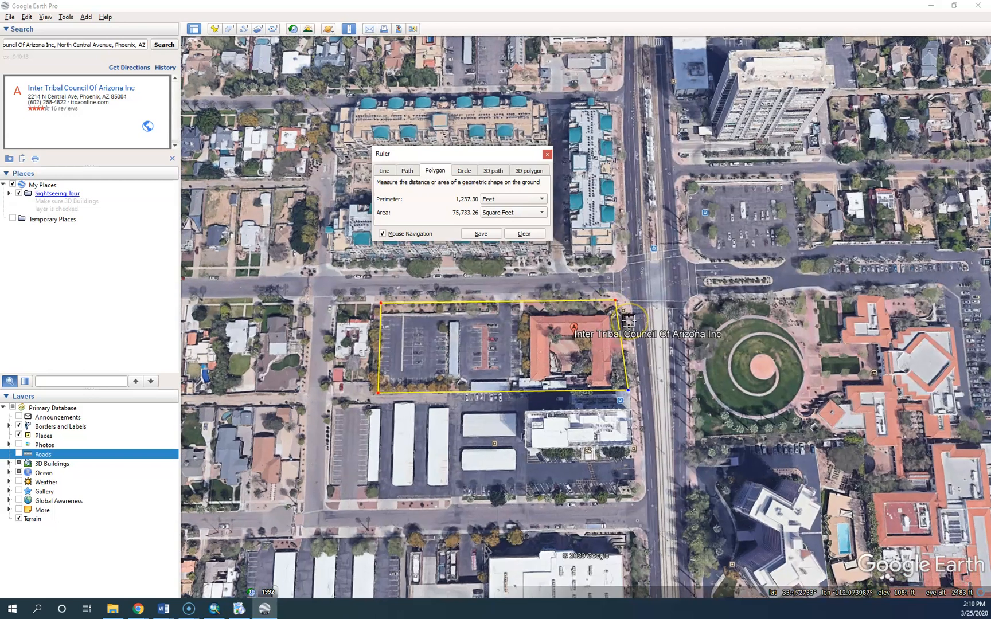
{"action": "middle_click_drag", "start_coordinate": [629, 321], "coordinate": [631, 280]}
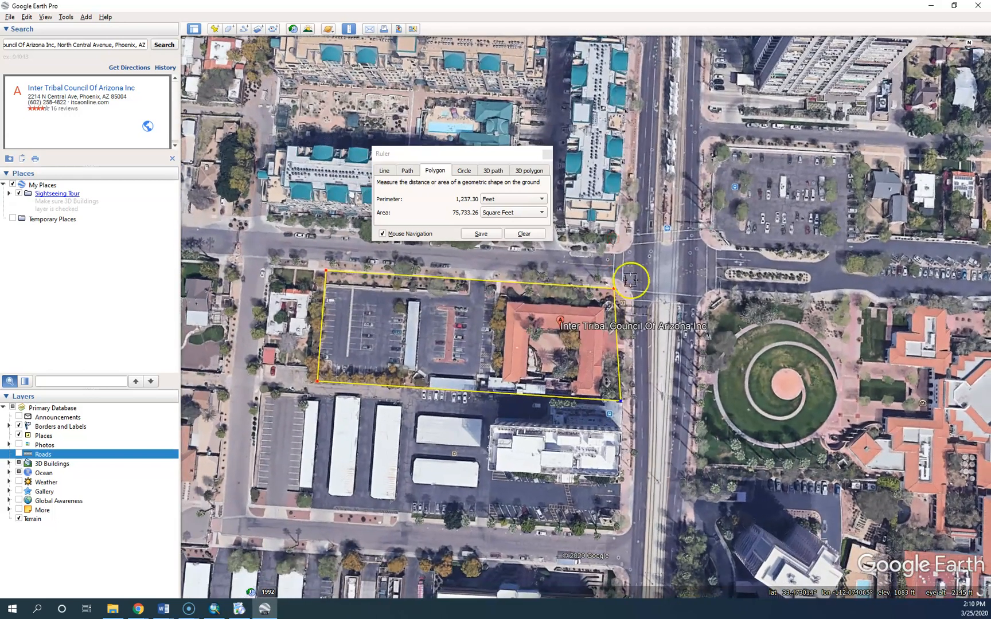
{"action": "left_click_drag", "start_coordinate": [613, 288], "coordinate": [628, 305]}
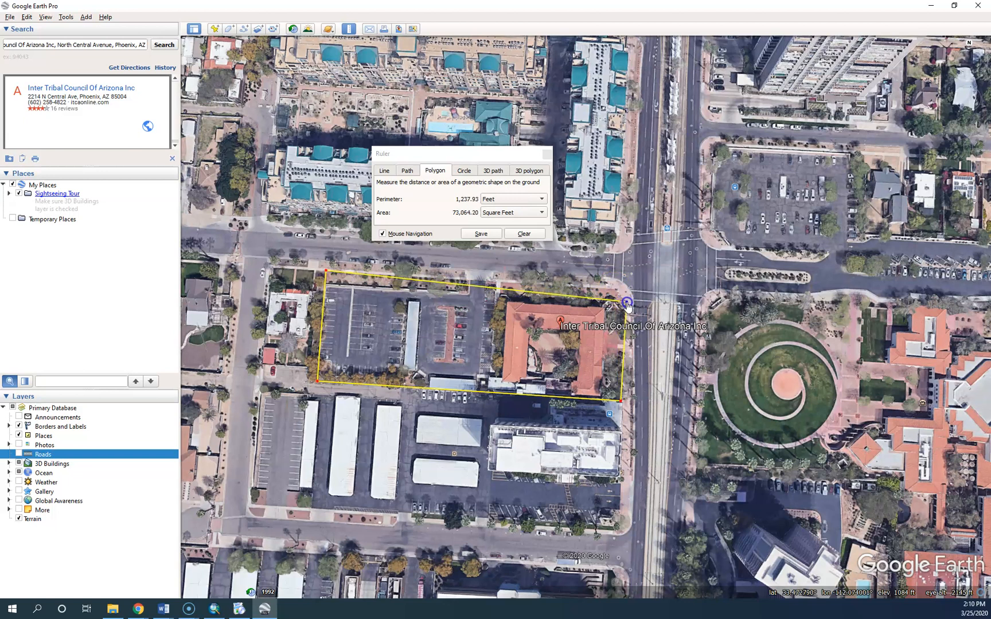
{"action": "left_click", "coordinate": [615, 290]}
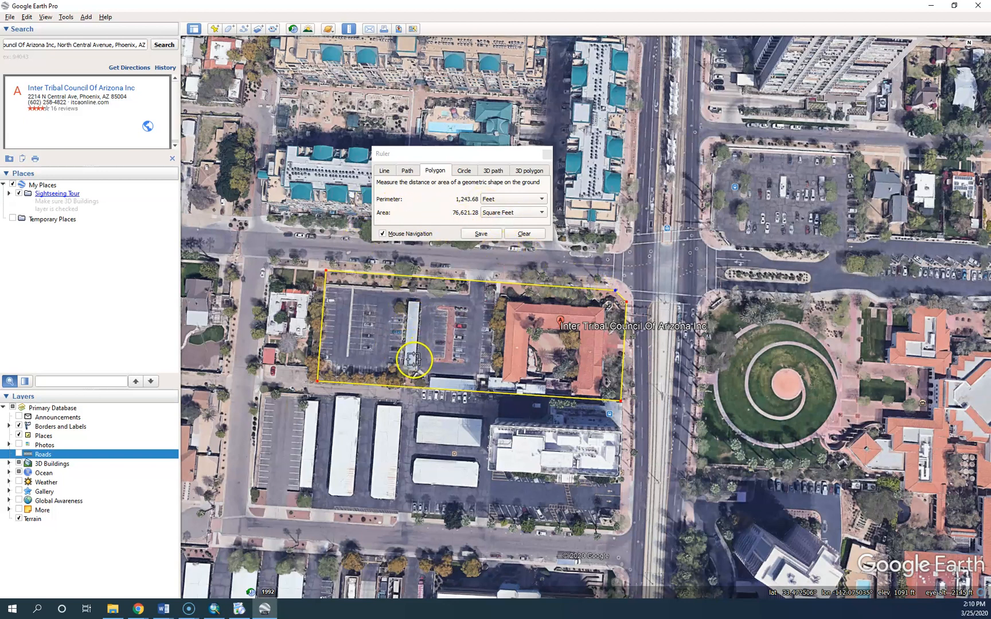
{"action": "left_click", "coordinate": [430, 202]}
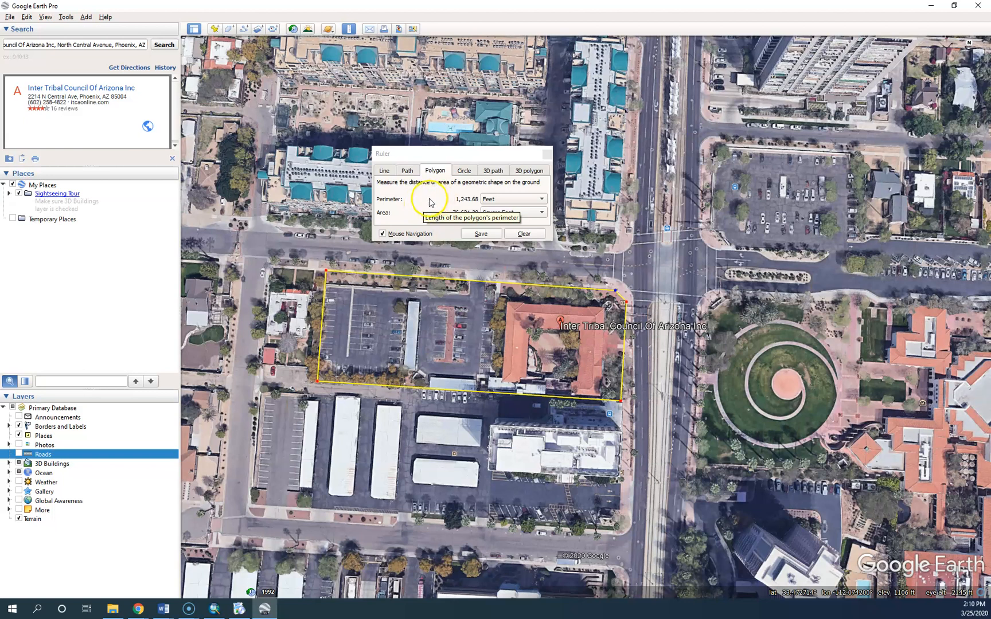